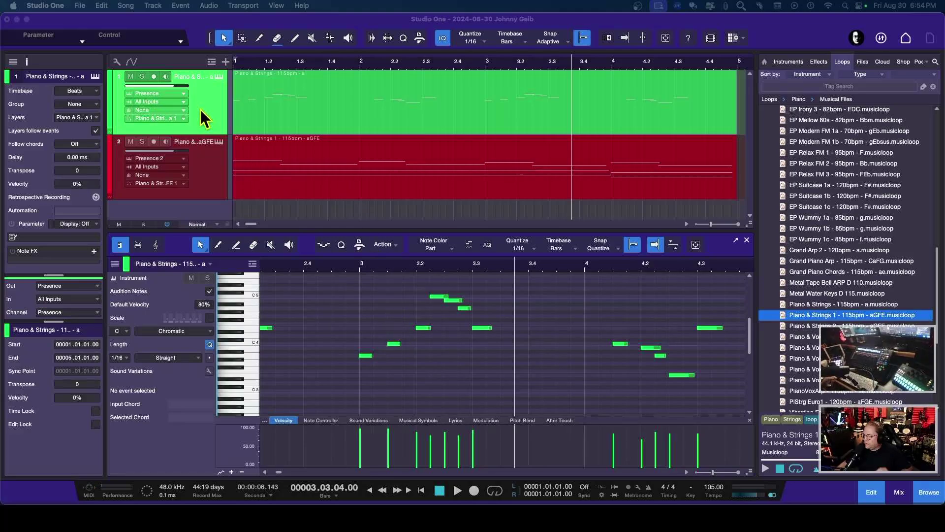
# Step: Focus Studio One and raise the divider to make the piano-roll editor taller
pyautogui.click(214, 154)
pyautogui.click(214, 120)
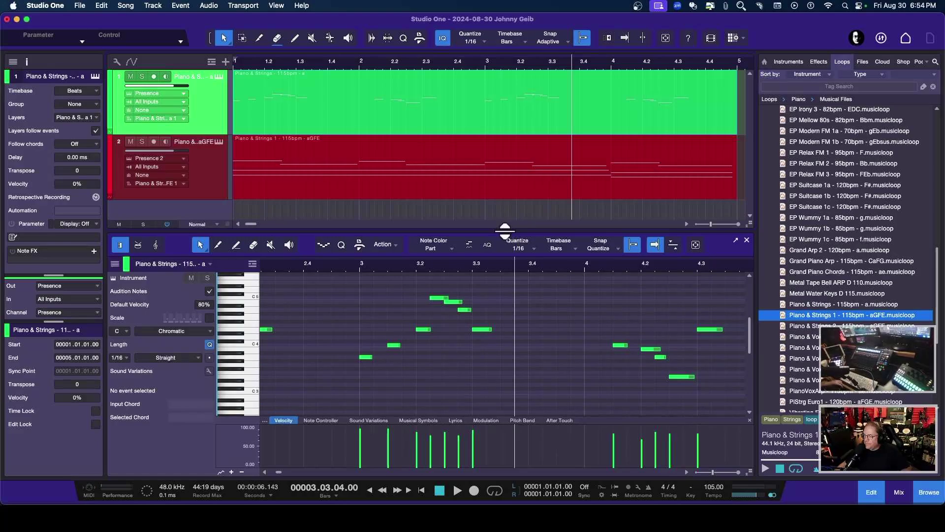
pyautogui.moveTo(506, 230); pyautogui.dragTo(506, 216)
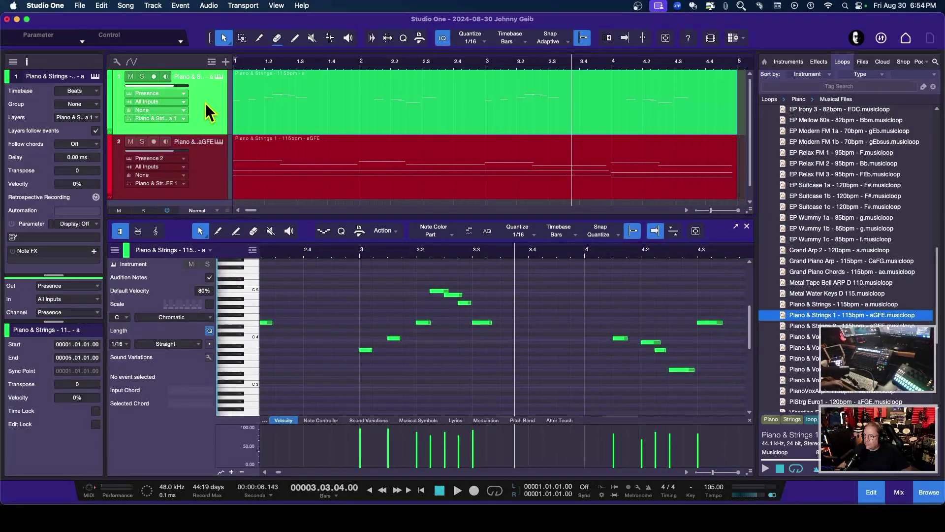
# Step: Switch the editor between the green and red tracks, ending on the red aGFE part
pyautogui.click(219, 167)
pyautogui.click(217, 121)
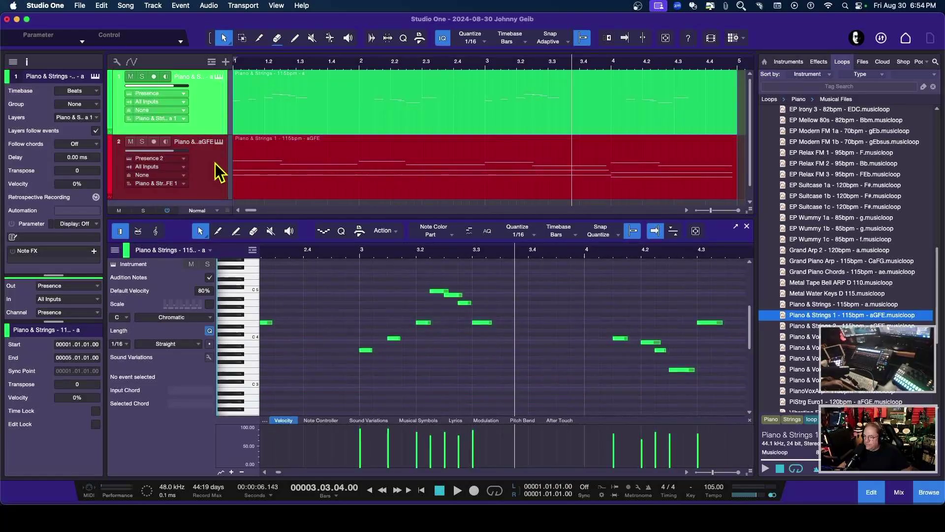
pyautogui.click(219, 168)
pyautogui.click(213, 123)
pyautogui.click(215, 171)
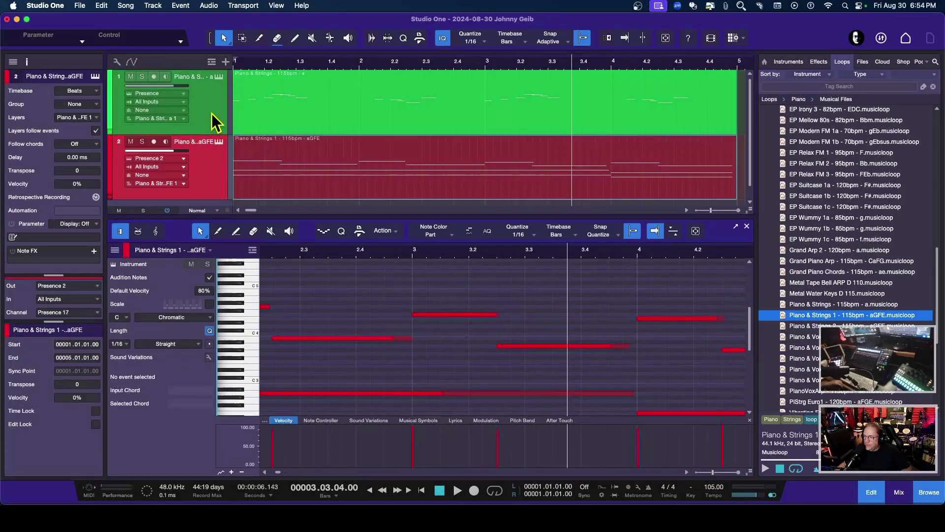
pyautogui.click(216, 123)
pyautogui.click(217, 183)
pyautogui.click(217, 98)
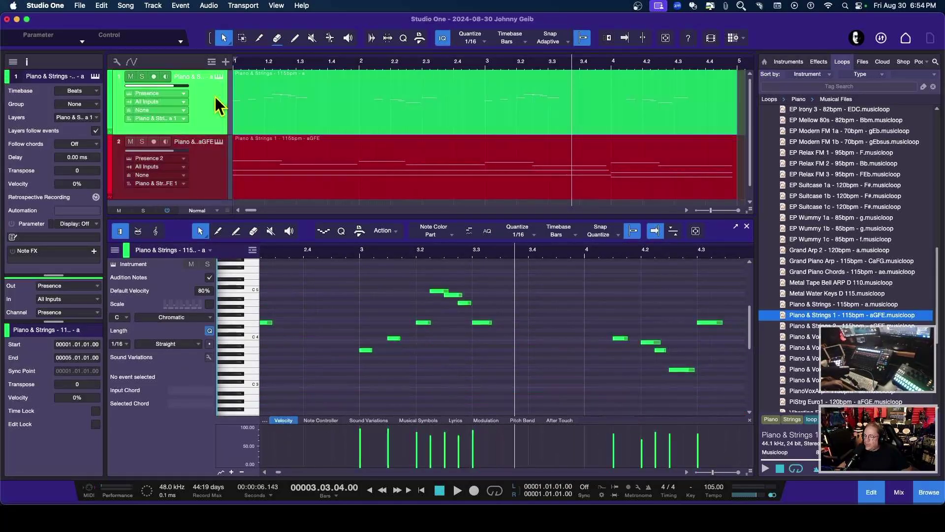
pyautogui.click(221, 169)
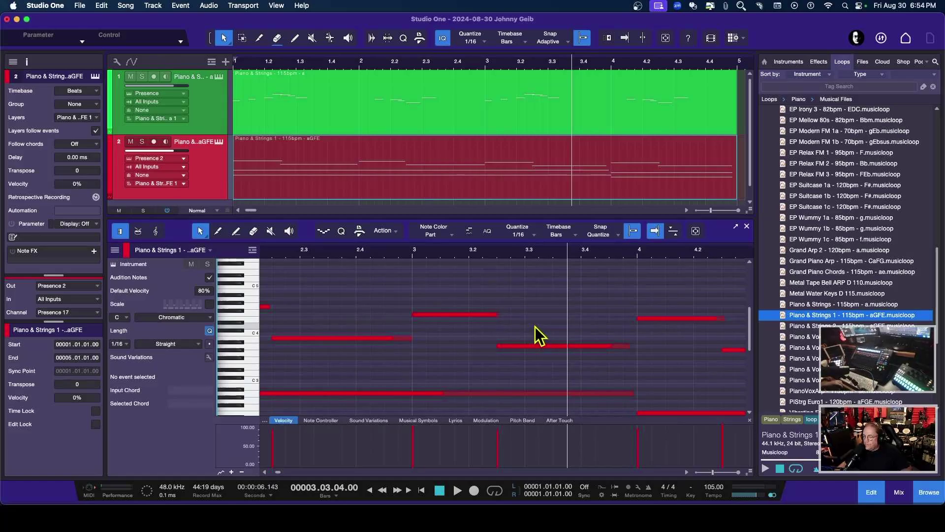
# Step: In the editor Track List, toggle both tracks' visibility dots until green and red notes both show
pyautogui.click(115, 251)
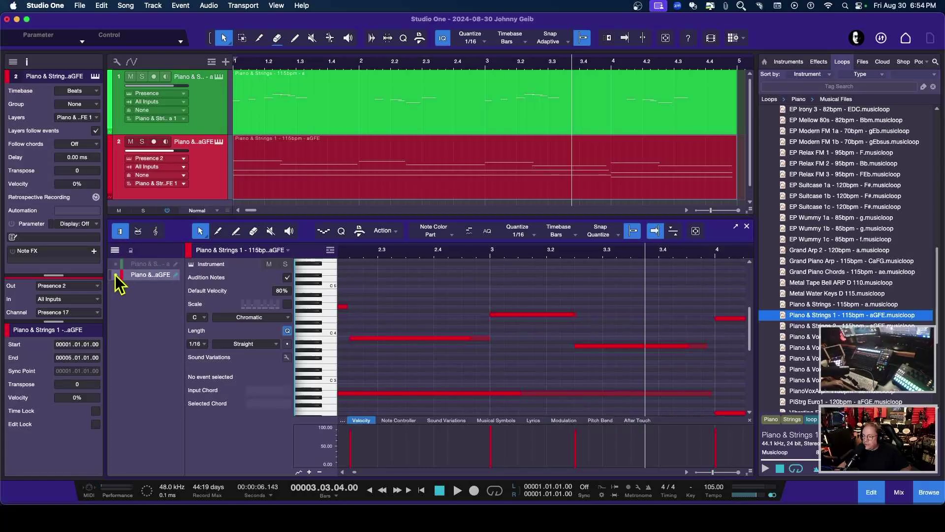
pyautogui.click(116, 264)
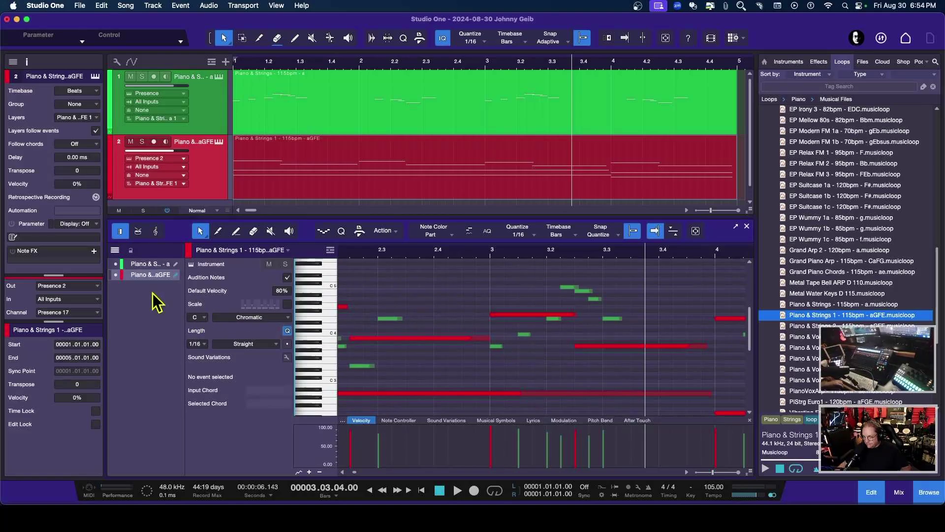
pyautogui.click(116, 264)
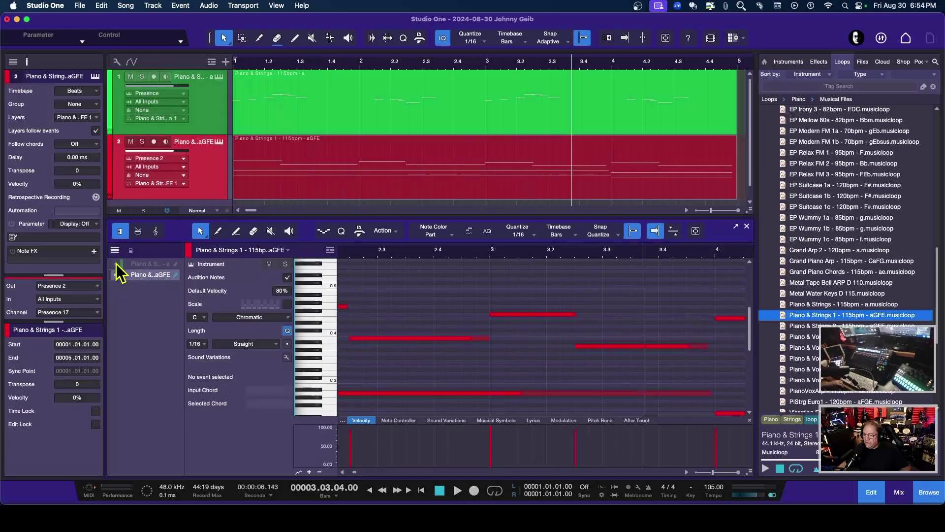
pyautogui.click(116, 264)
pyautogui.click(117, 274)
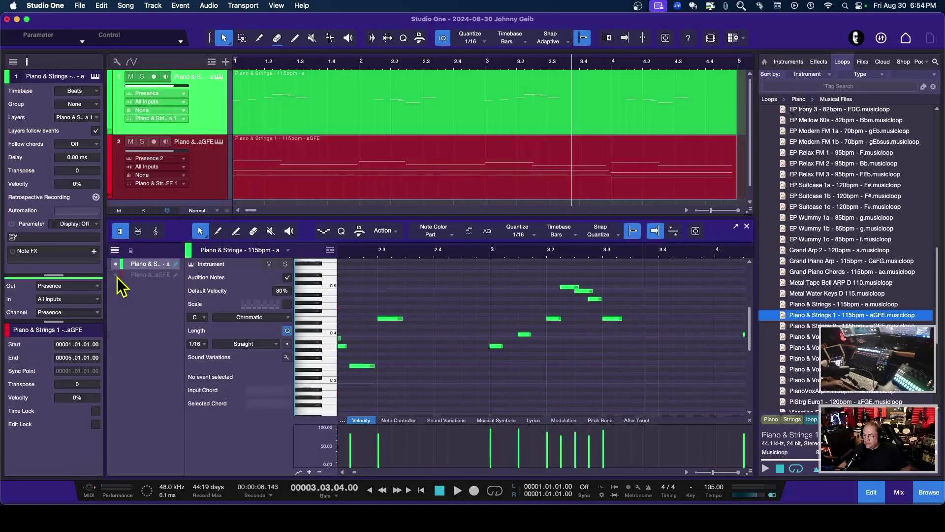
pyautogui.click(116, 275)
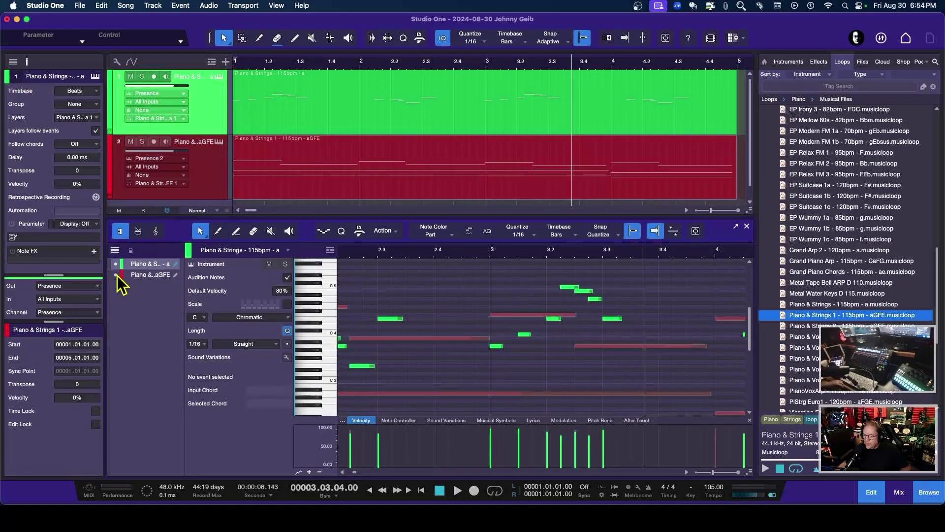
pyautogui.click(454, 235)
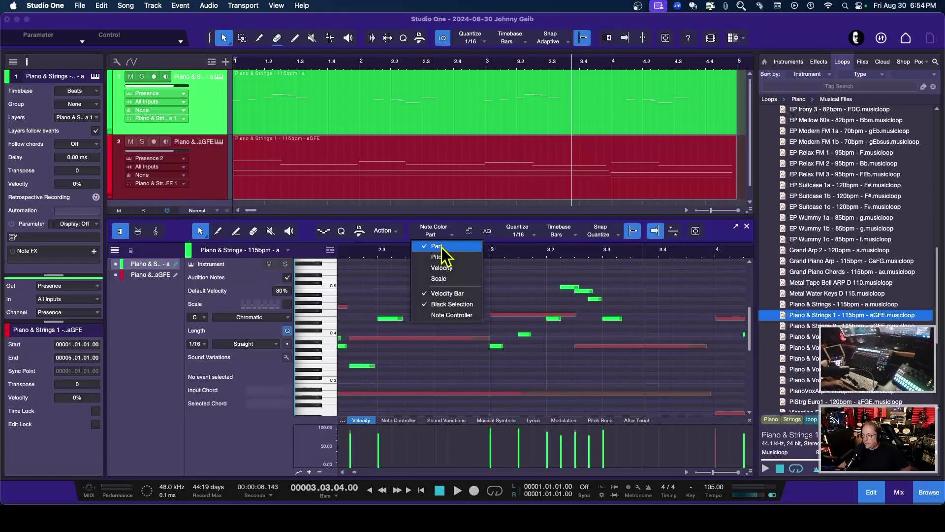
pyautogui.click(442, 268)
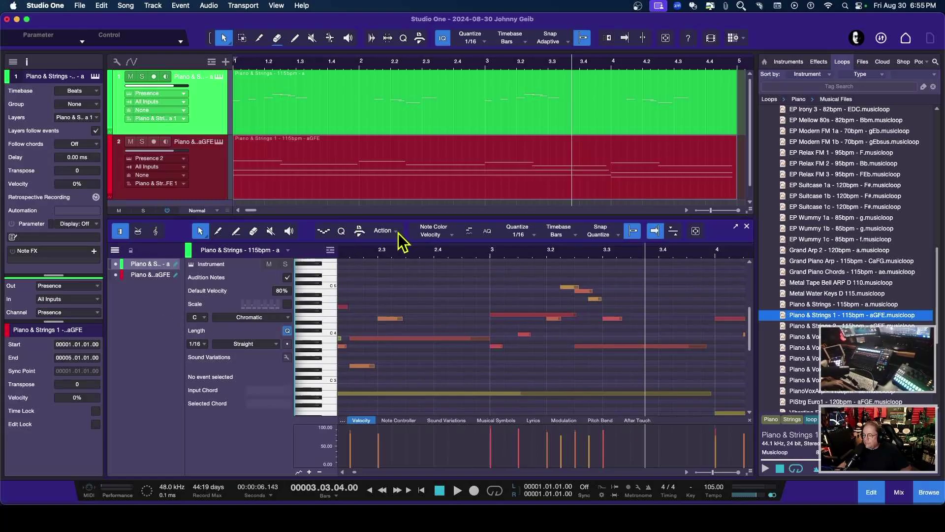
pyautogui.click(449, 234)
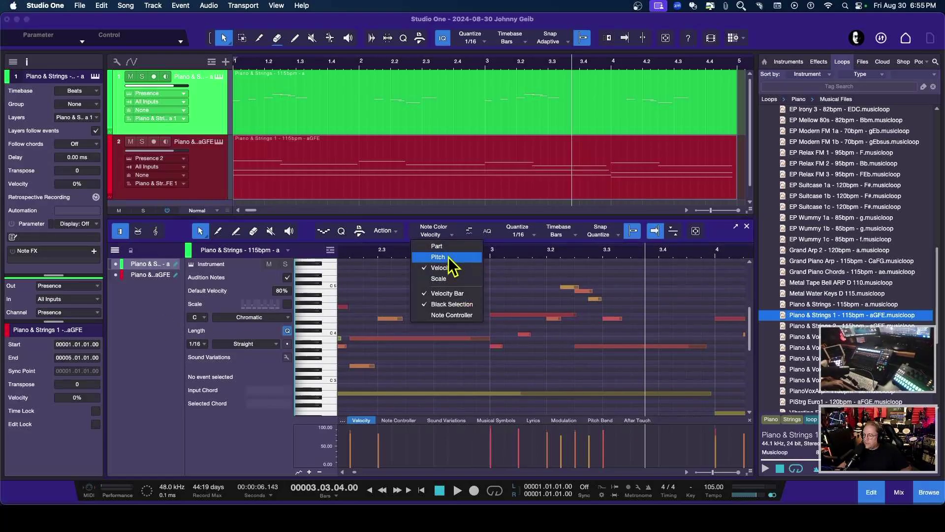
pyautogui.click(436, 246)
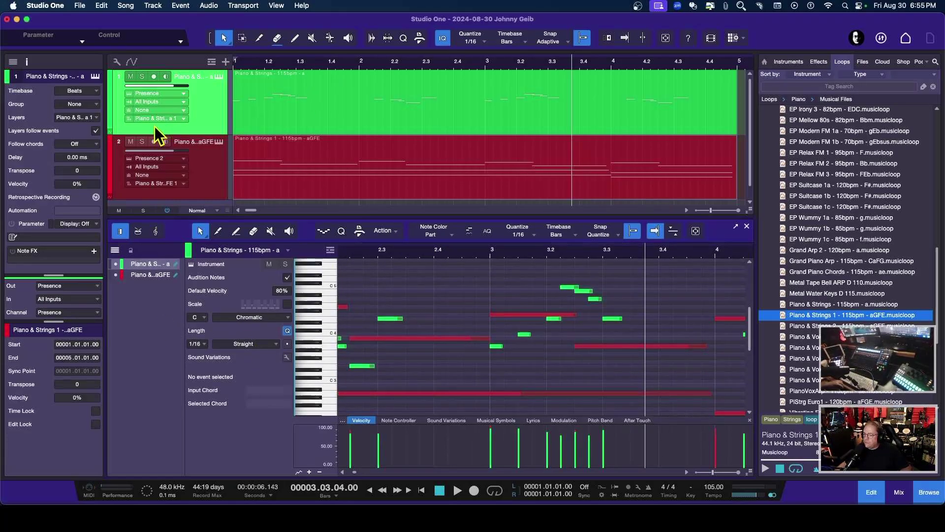
# Step: Flip the editor between the two tracks and briefly show, then hide, the red track's notes
pyautogui.click(214, 192)
pyautogui.click(210, 121)
pyautogui.click(215, 171)
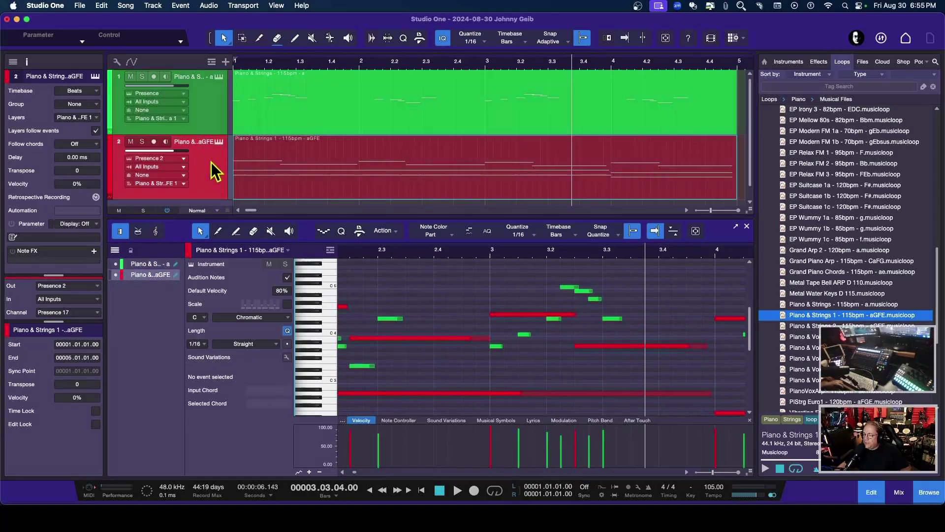
pyautogui.click(215, 95)
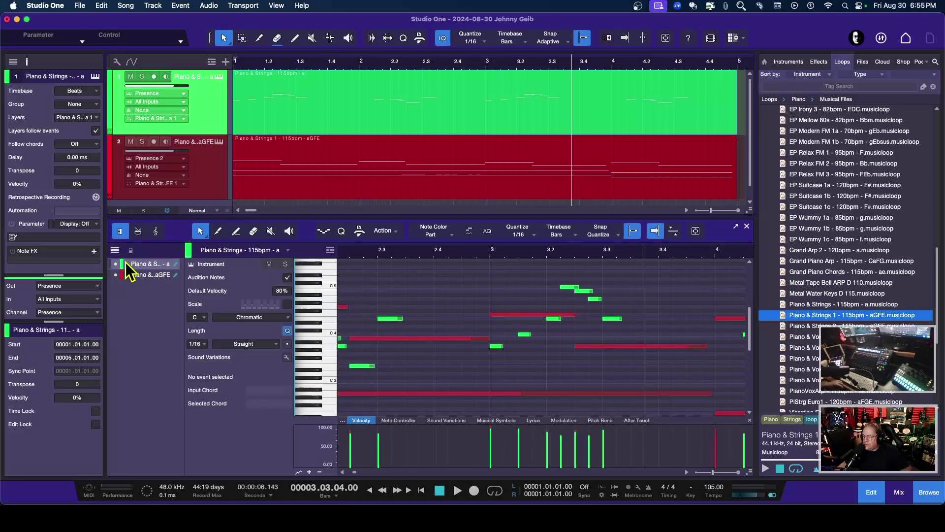
pyautogui.click(118, 275)
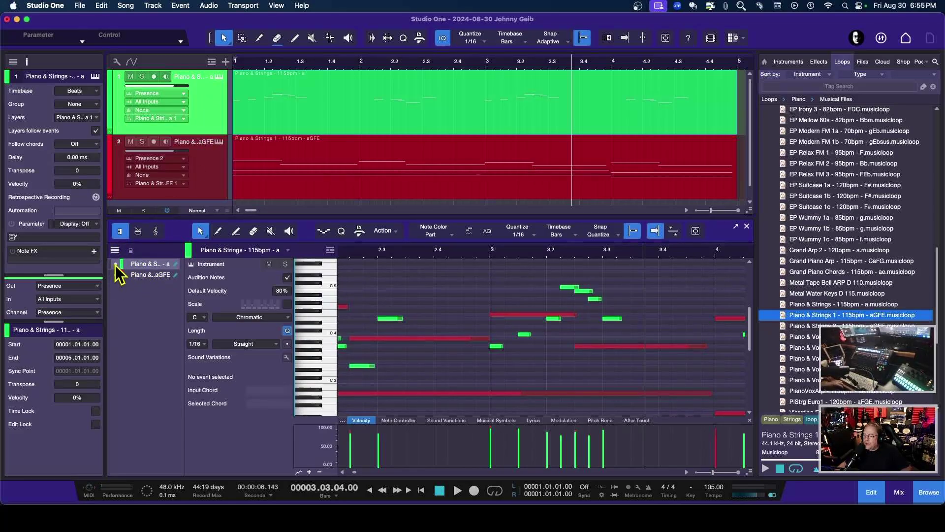
pyautogui.click(117, 276)
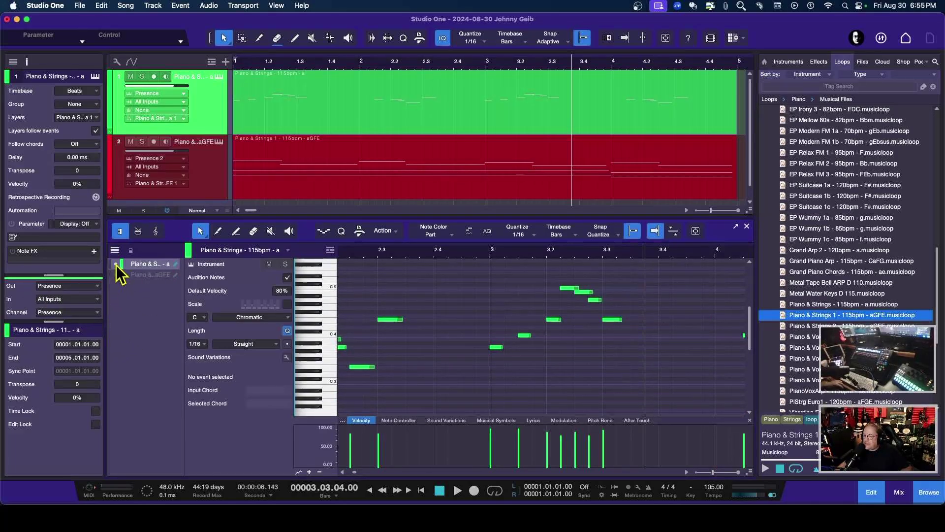
# Step: Alternate the editor repeatedly between the green and red Piano & Strings parts
pyautogui.click(214, 175)
pyautogui.click(213, 123)
pyautogui.click(215, 162)
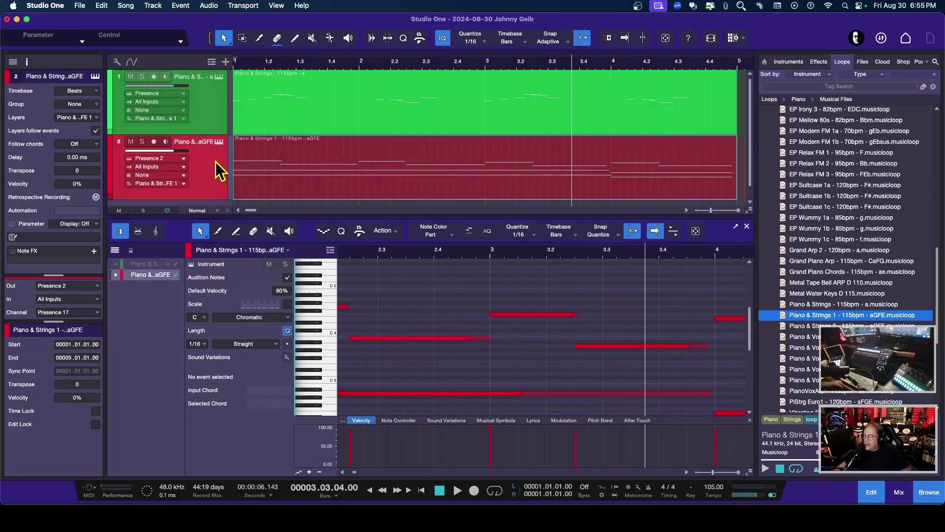
pyautogui.click(215, 123)
pyautogui.click(217, 156)
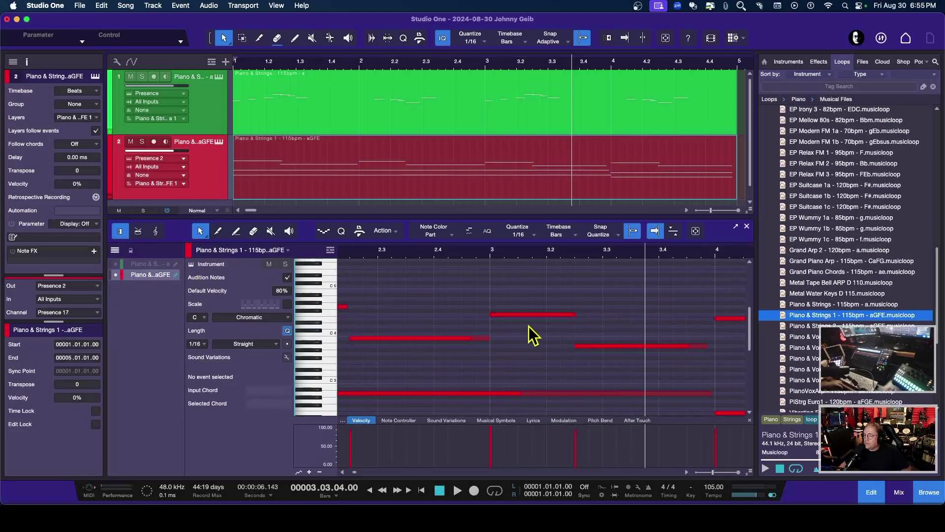
pyautogui.click(206, 100)
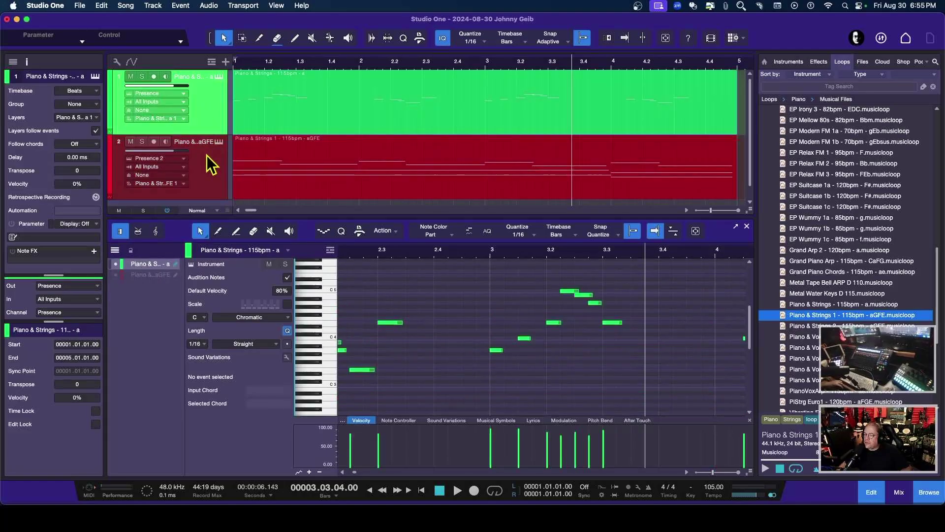
pyautogui.click(207, 155)
pyautogui.click(205, 104)
pyautogui.click(202, 151)
pyautogui.click(207, 121)
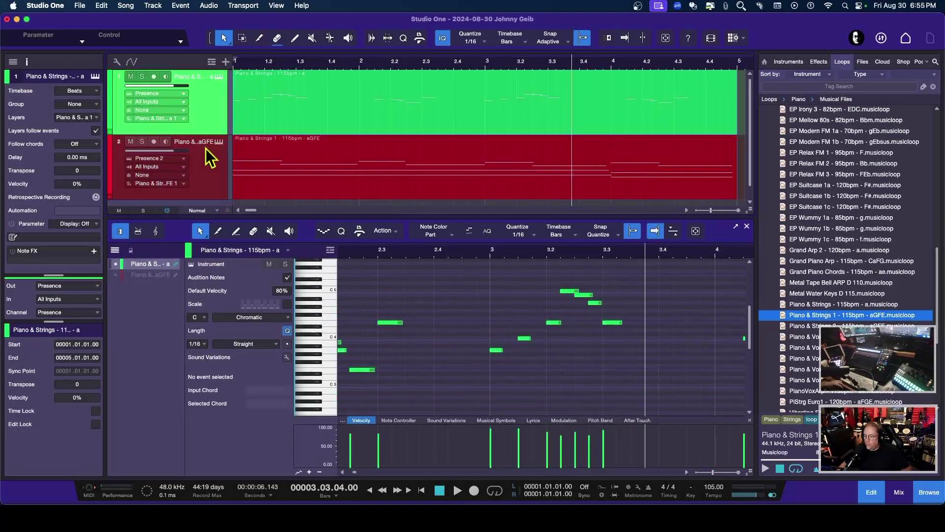
pyautogui.click(211, 163)
# Step: End on the red part, then in the Track List show track 1 and hide track 2
pyautogui.click(205, 114)
pyautogui.click(207, 170)
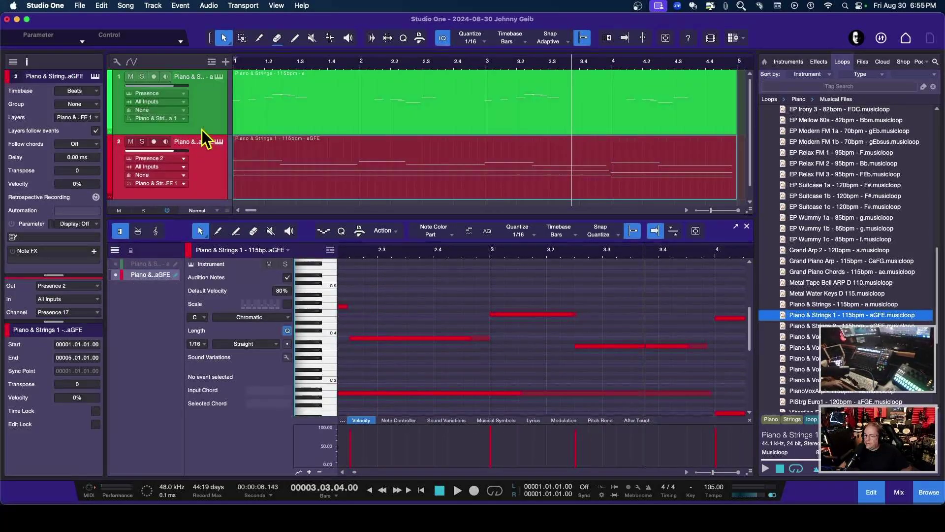
pyautogui.click(206, 118)
pyautogui.click(212, 173)
pyautogui.click(211, 117)
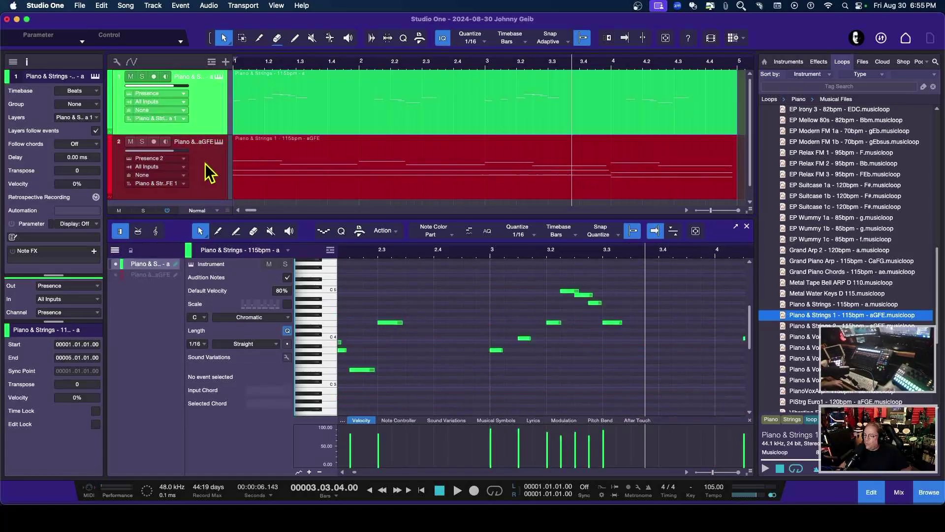
pyautogui.click(205, 164)
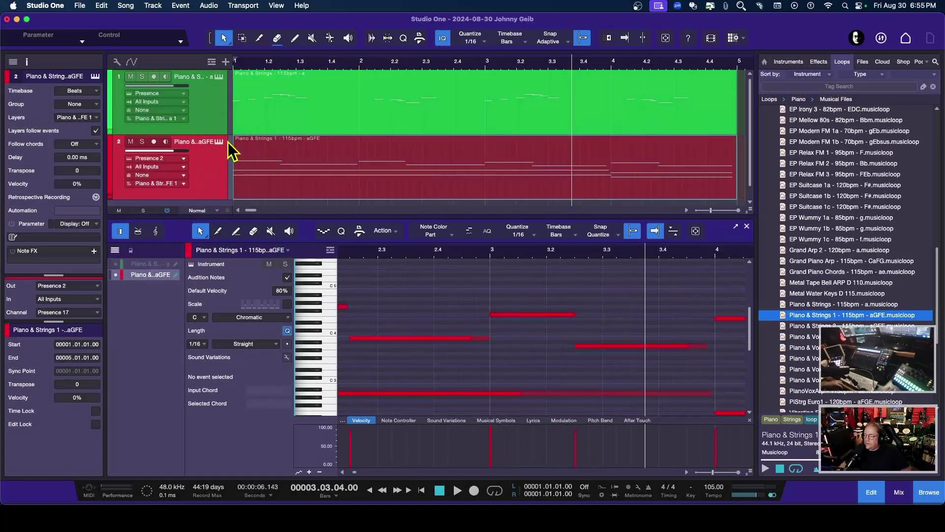
pyautogui.click(116, 266)
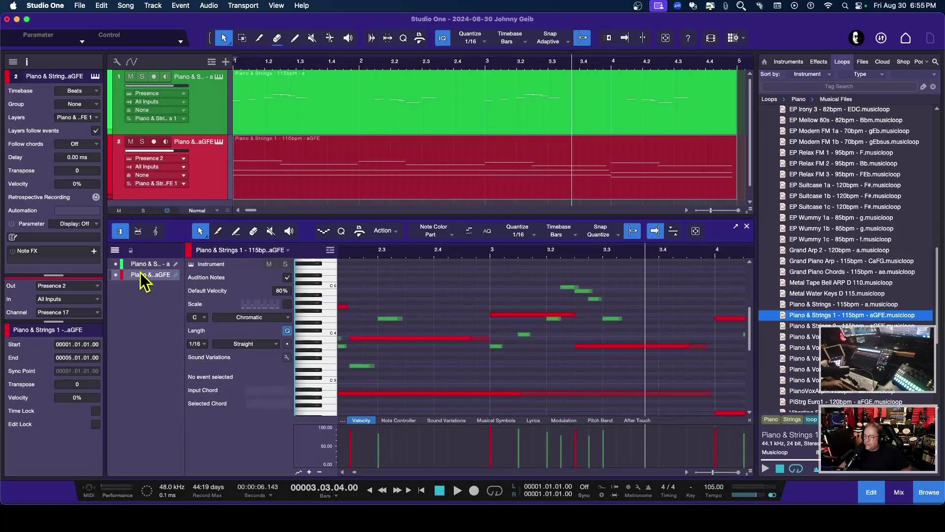
pyautogui.click(116, 275)
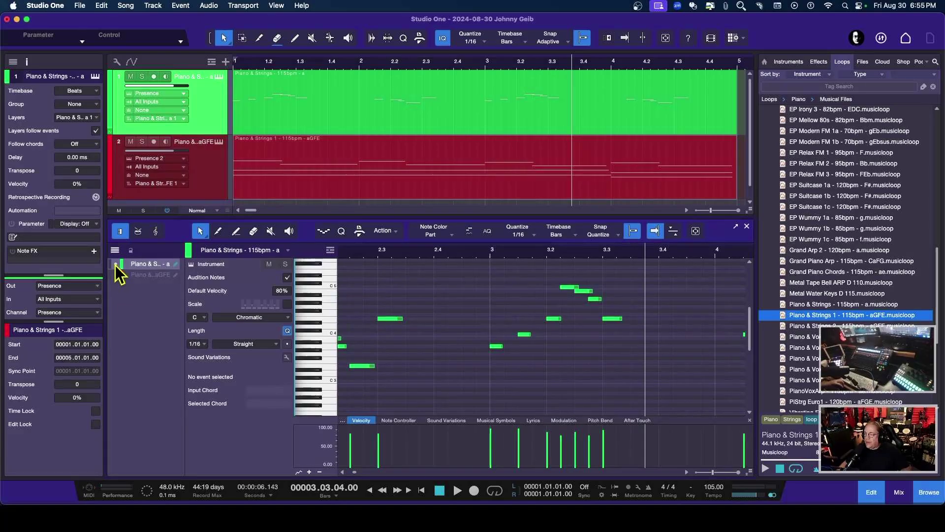
# Step: Deselect the arrangement parts, scroll right, and place the playhead at the start of bar 3
pyautogui.click(211, 107)
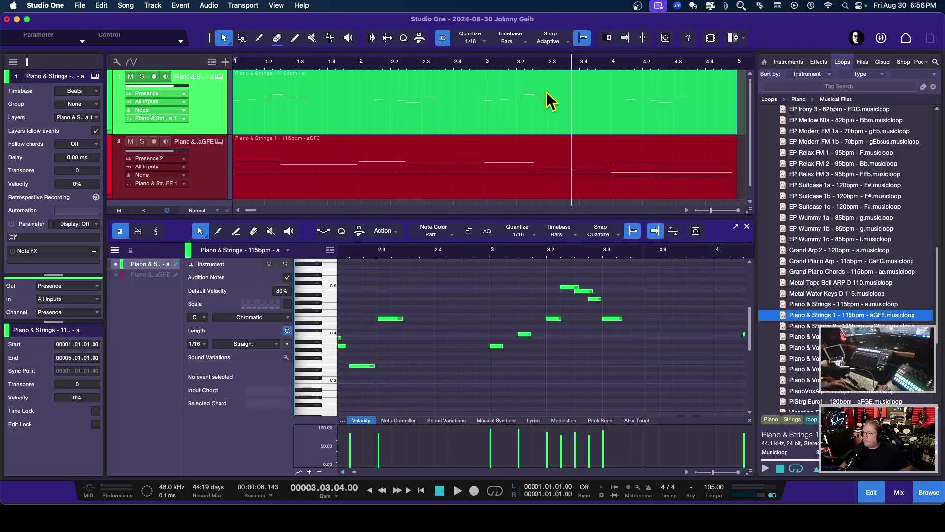
pyautogui.hscroll(3, 488, 66)
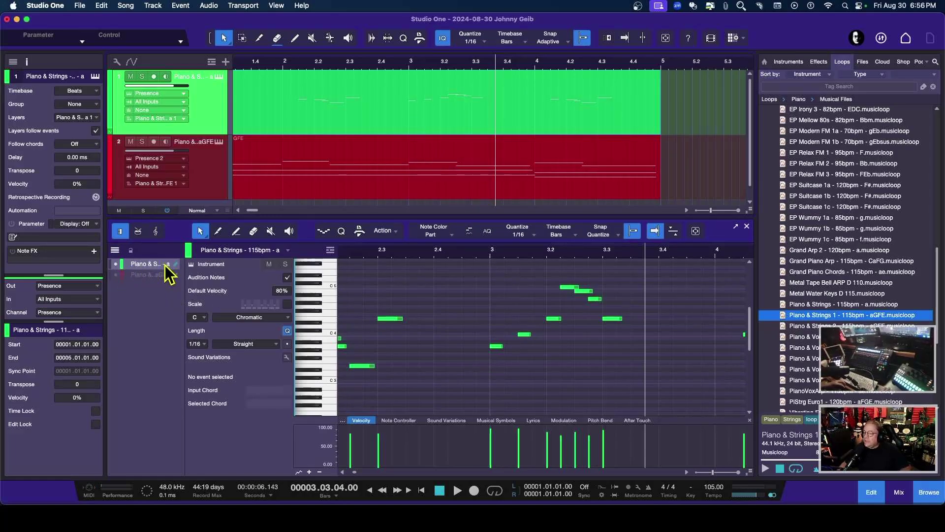
pyautogui.click(492, 251)
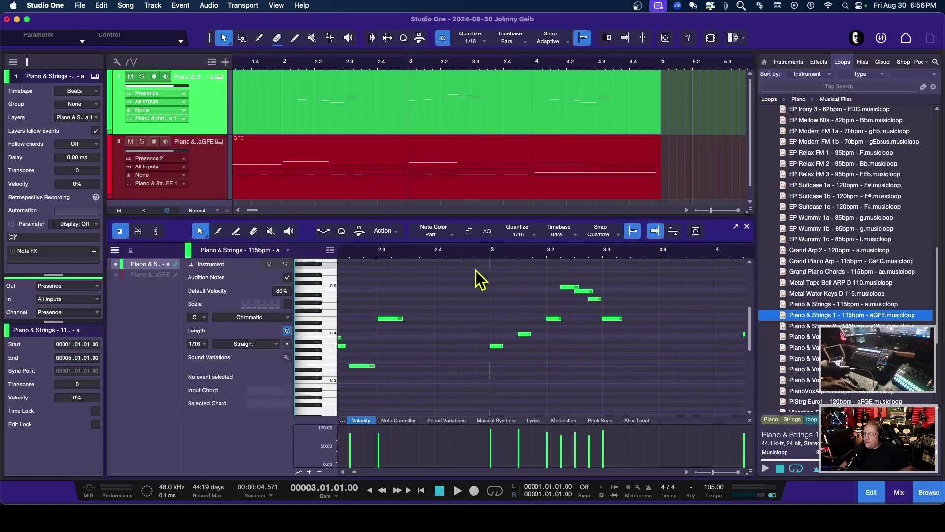
# Step: Try selecting notes around bar 3, then reset the editor to show only green notes
pyautogui.moveTo(476, 271); pyautogui.dragTo(647, 388)
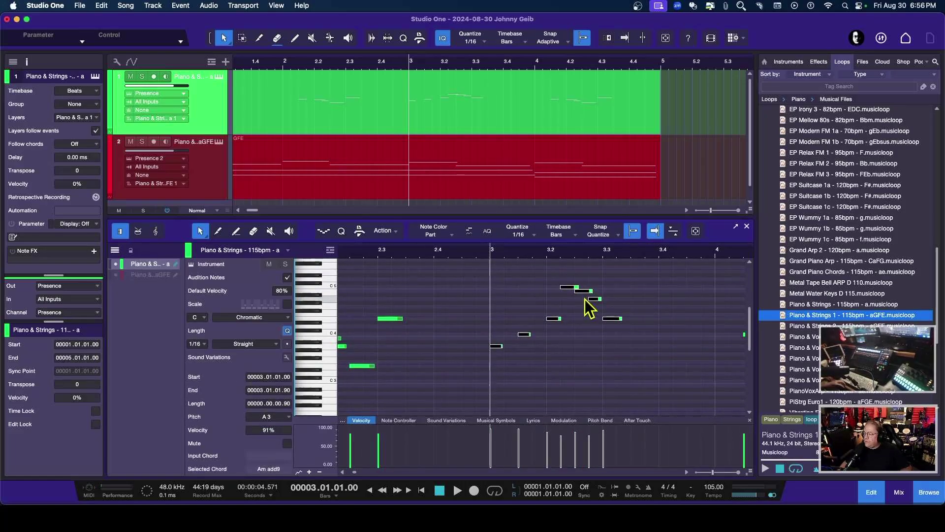
pyautogui.rightClick(570, 288)
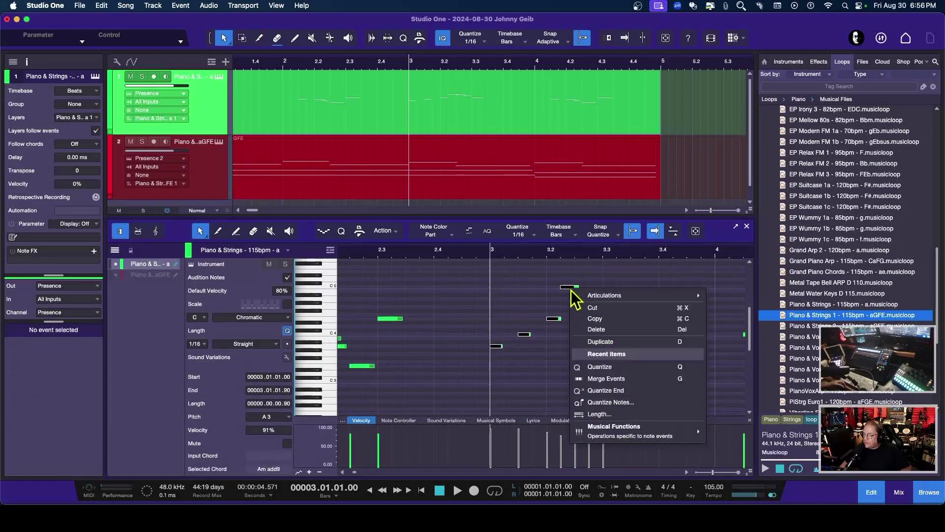
pyautogui.click(534, 302)
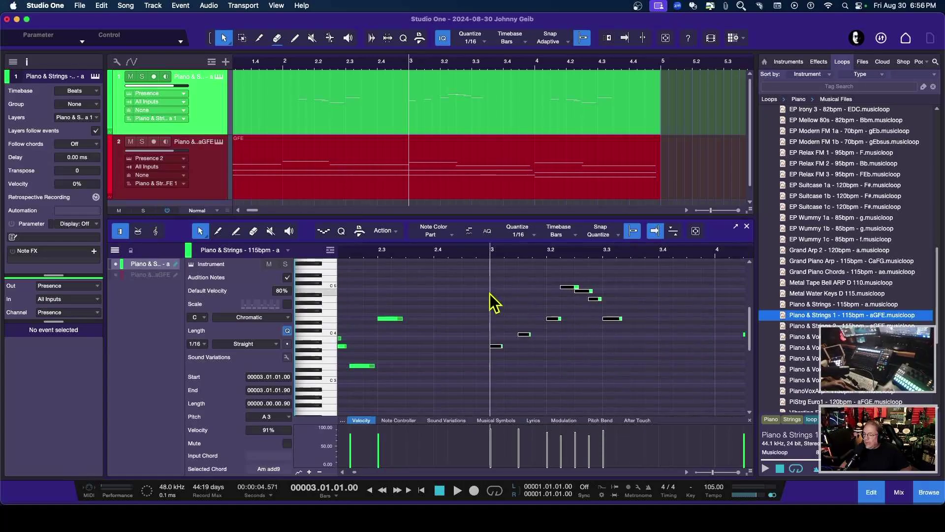
pyautogui.click(217, 194)
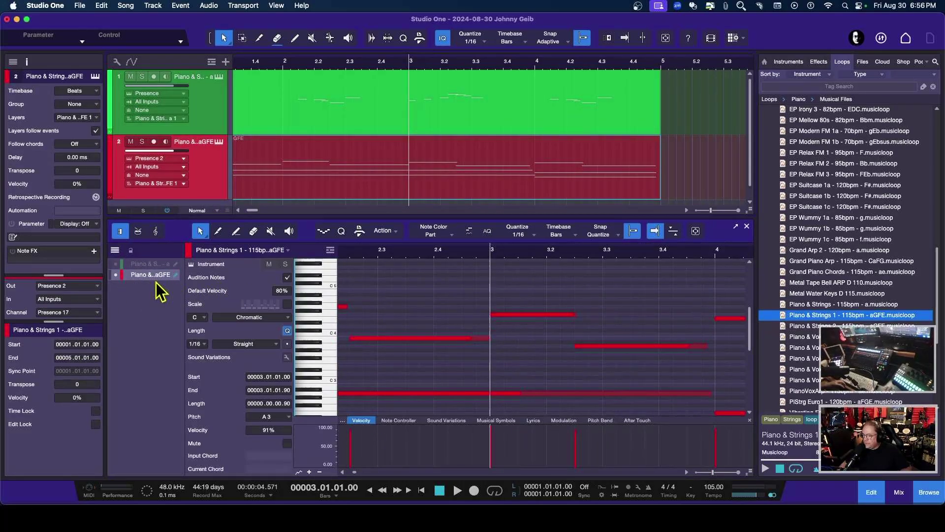
pyautogui.click(117, 264)
pyautogui.click(117, 274)
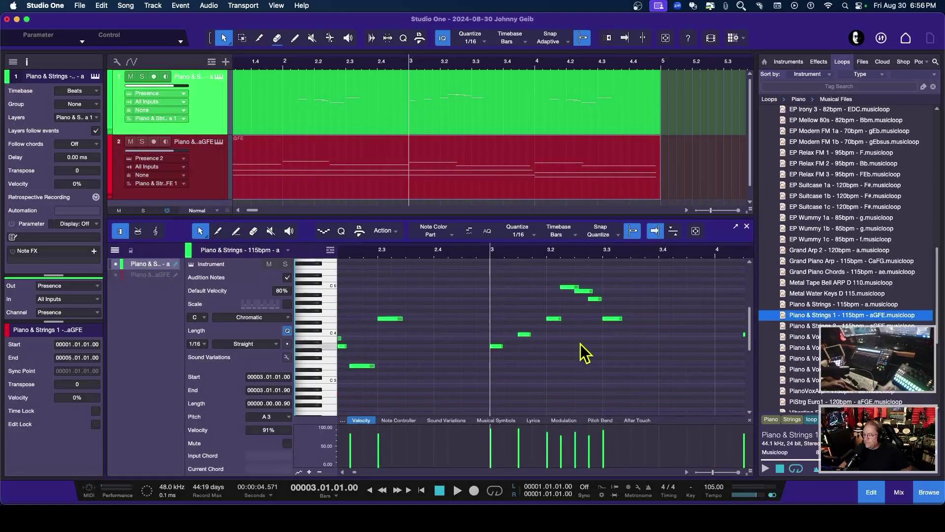
# Step: Marquee-select the seven green notes from bar 3 onward and copy them
pyautogui.moveTo(475, 265); pyautogui.dragTo(654, 402)
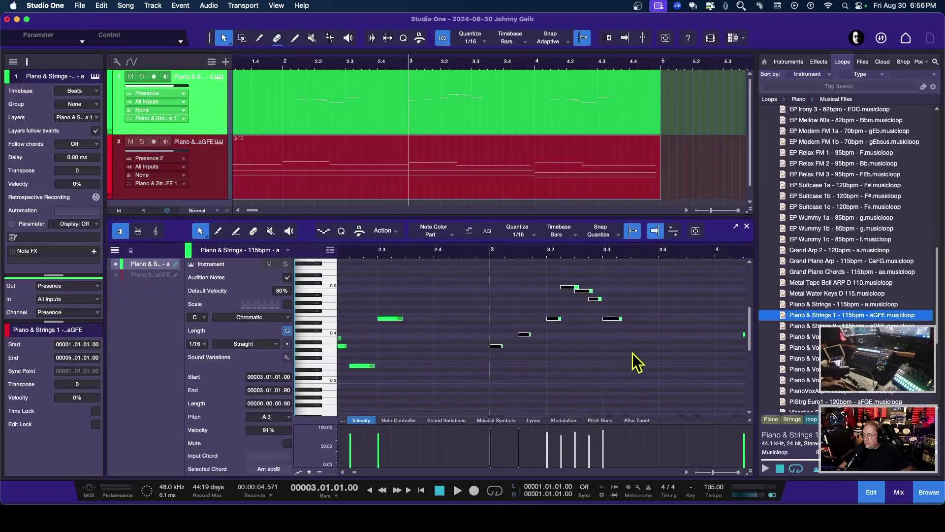
pyautogui.rightClick(610, 321)
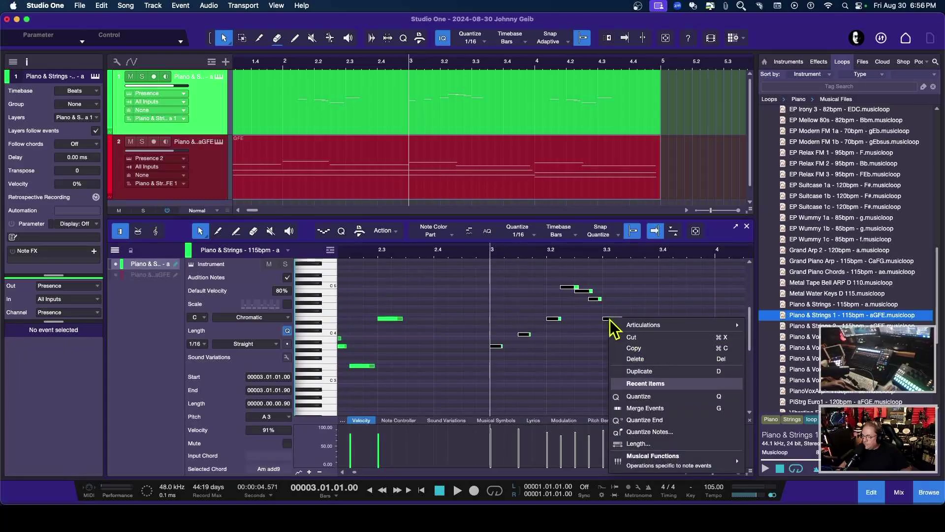
pyautogui.click(633, 349)
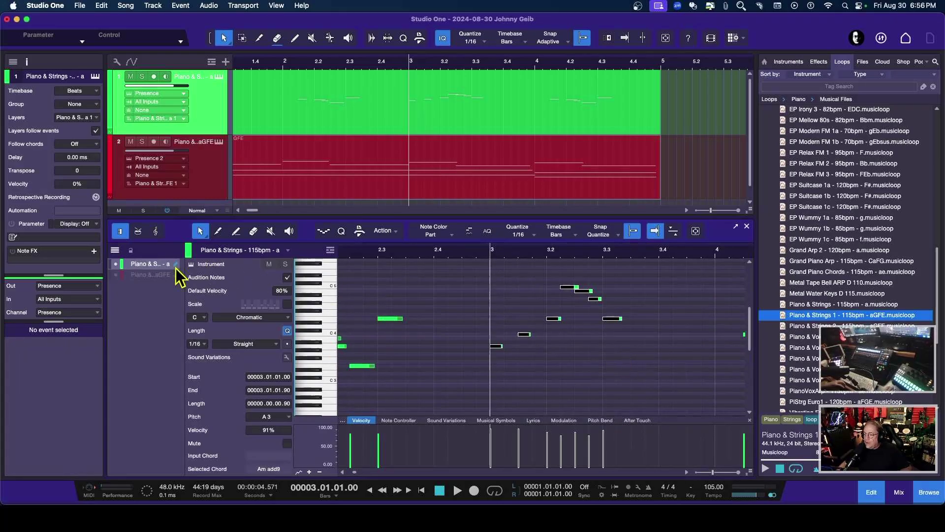
pyautogui.click(116, 275)
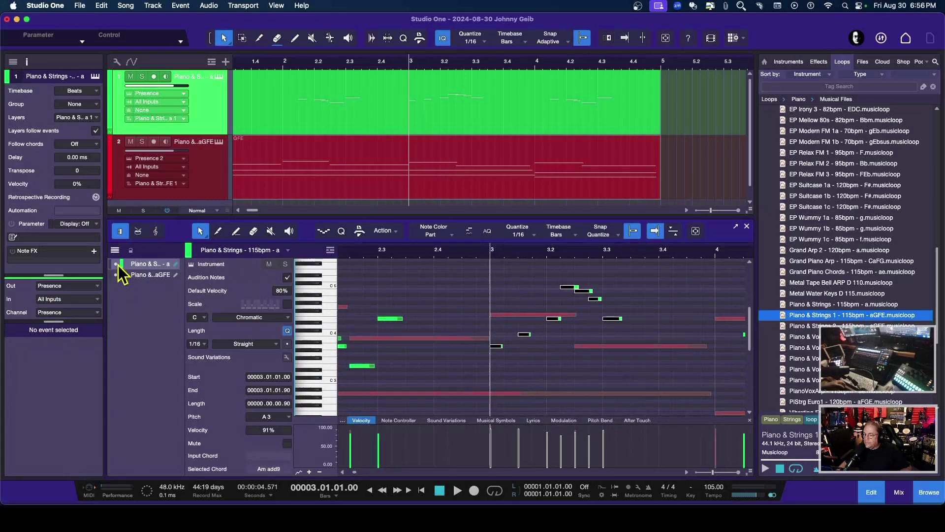
pyautogui.click(118, 265)
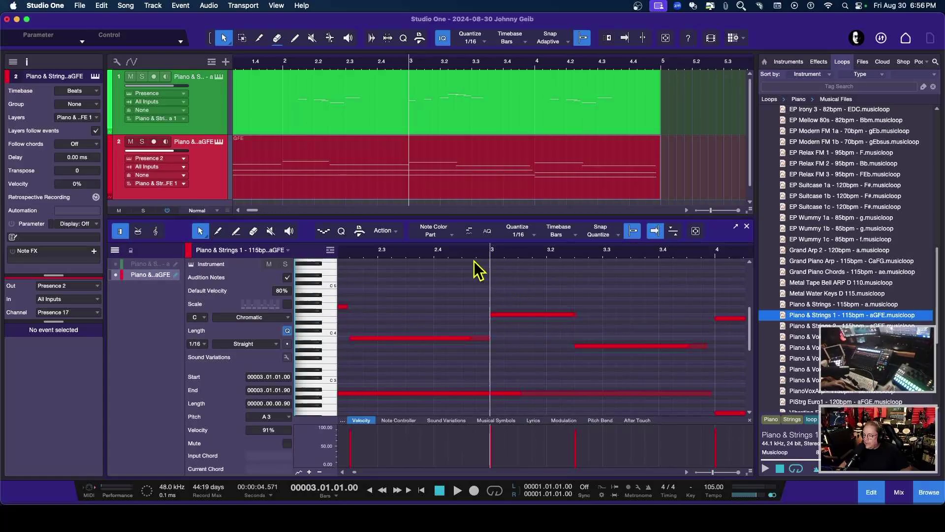
pyautogui.rightClick(499, 282)
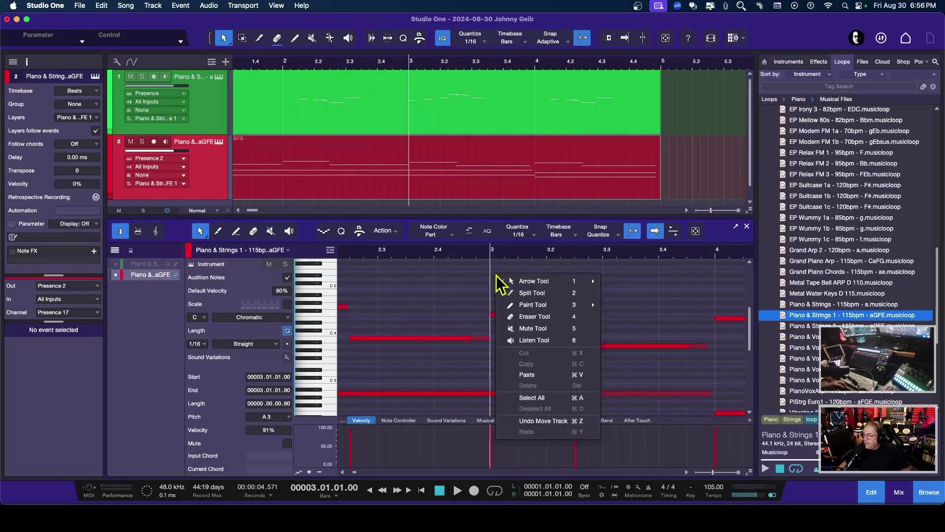
pyautogui.click(529, 375)
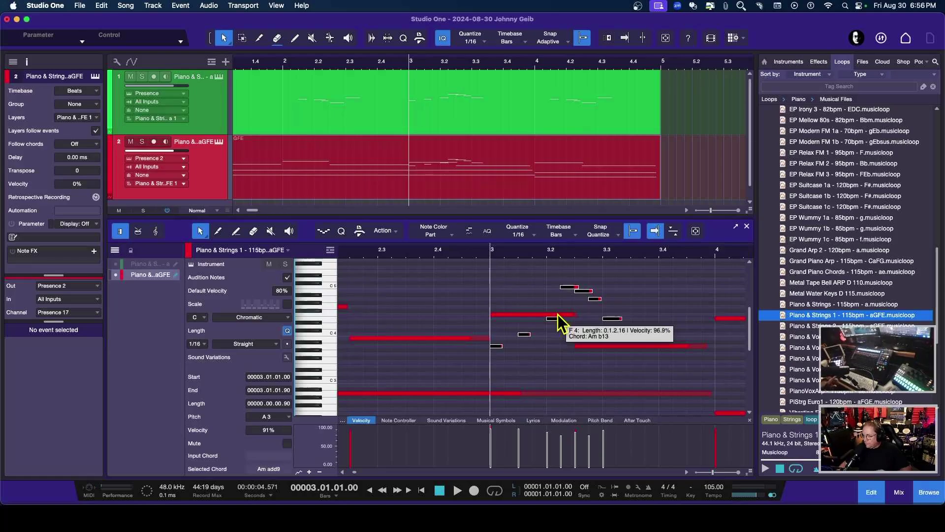
pyautogui.press('super+z')
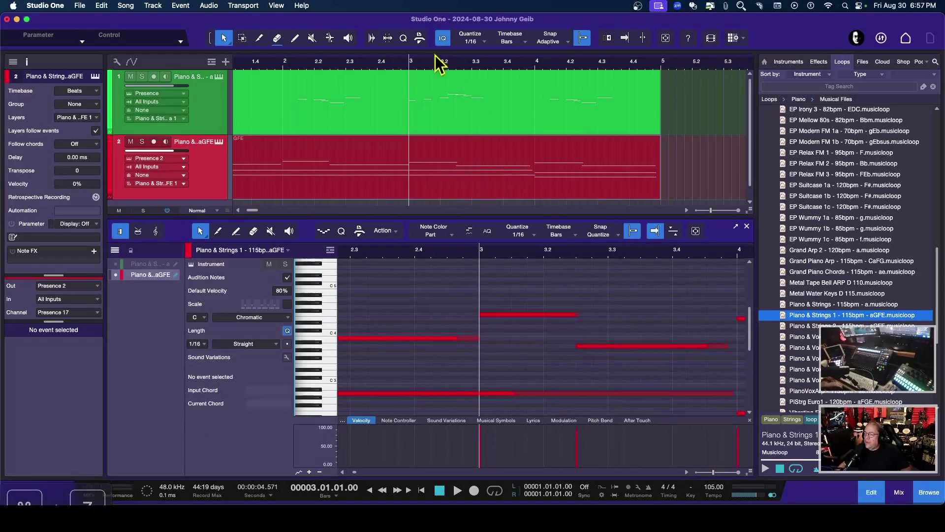
pyautogui.click(446, 96)
pyautogui.click(447, 160)
pyautogui.click(451, 106)
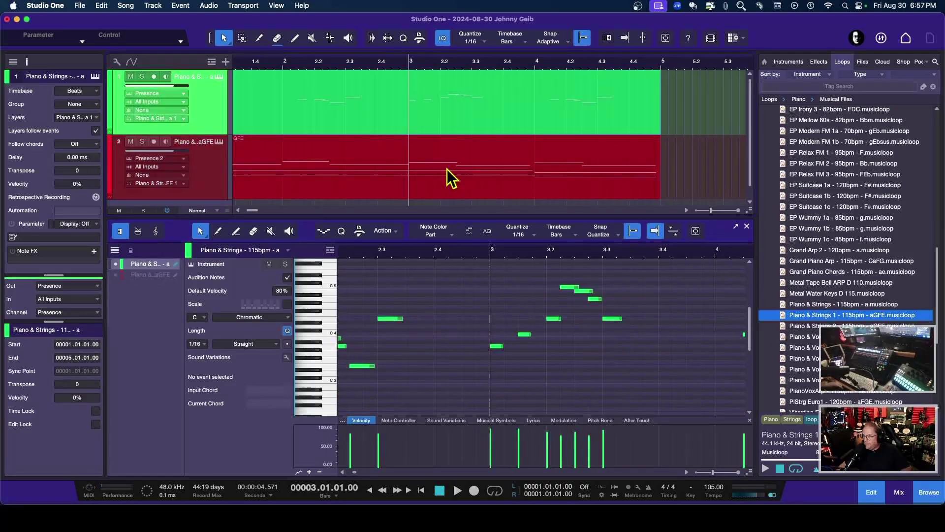
pyautogui.click(446, 167)
pyautogui.click(449, 115)
pyautogui.click(452, 179)
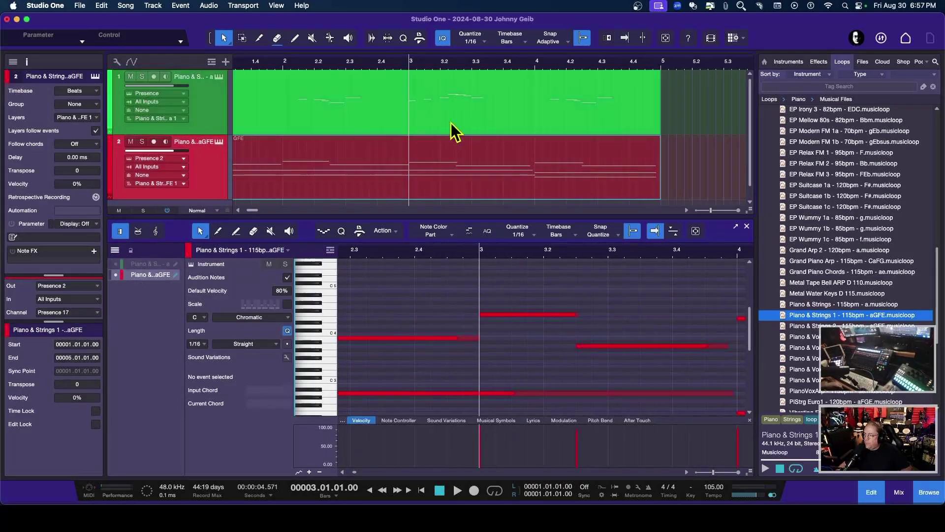
pyautogui.click(450, 113)
pyautogui.click(450, 168)
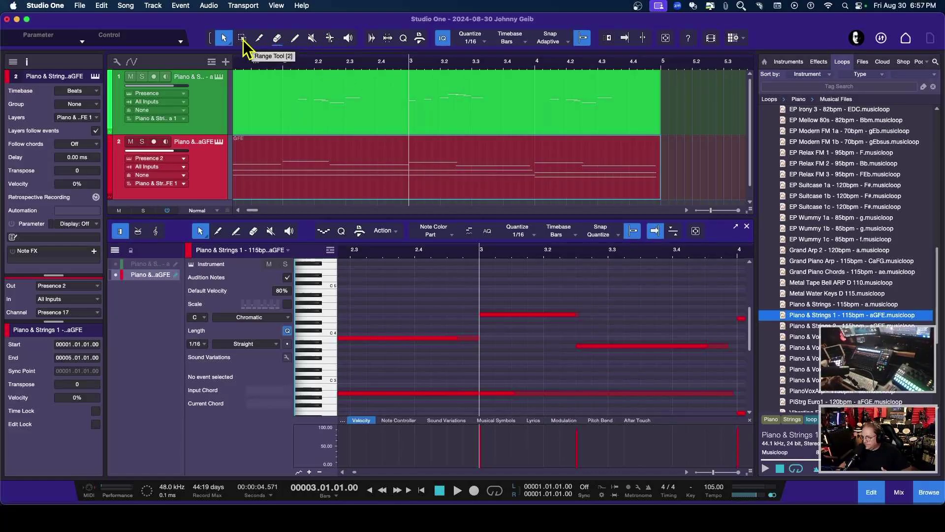
pyautogui.hscroll(1, 287, 120)
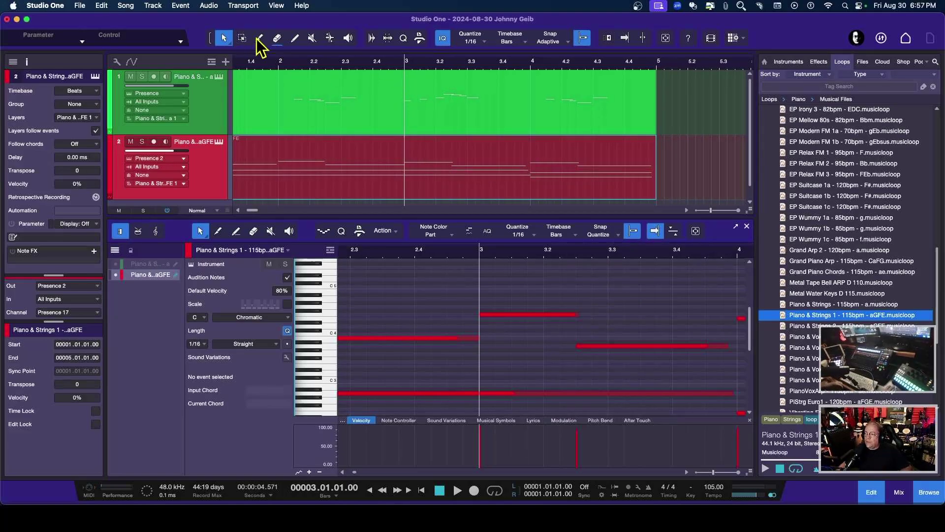
pyautogui.click(242, 39)
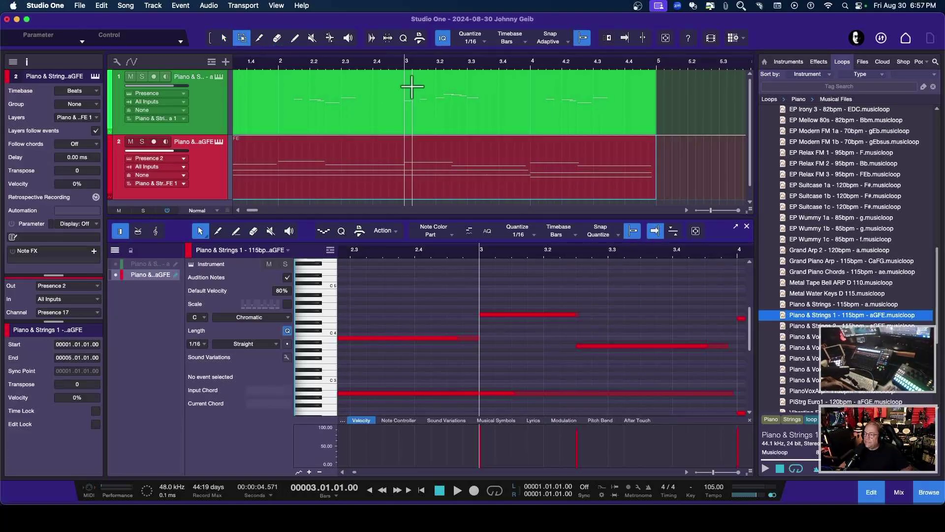
pyautogui.moveTo(404, 95); pyautogui.dragTo(498, 102)
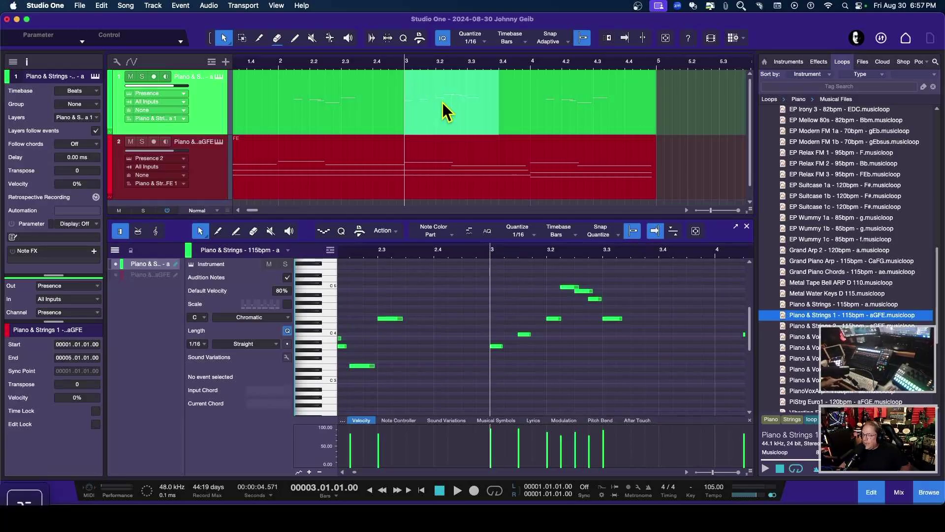
pyautogui.moveTo(442, 103); pyautogui.dragTo(438, 144)
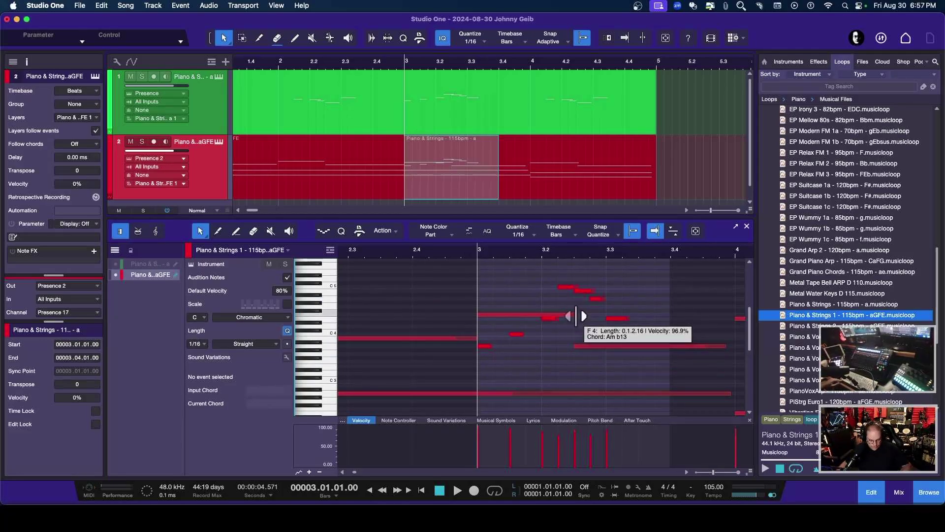
pyautogui.press('super+z')
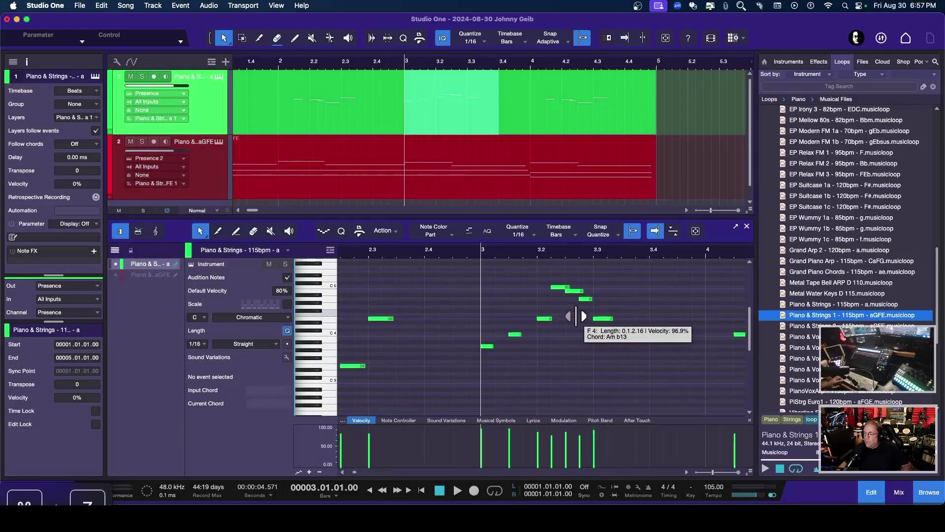
# Step: Range-select bar 3–3.3.2 on the green track and Alt-drag copies to bar 4 and onto track 2
pyautogui.click(317, 116)
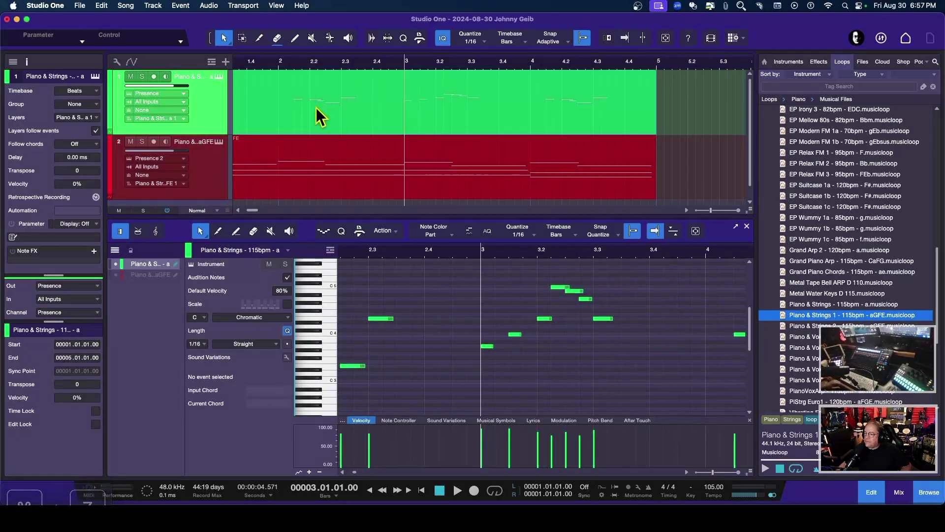
pyautogui.click(243, 38)
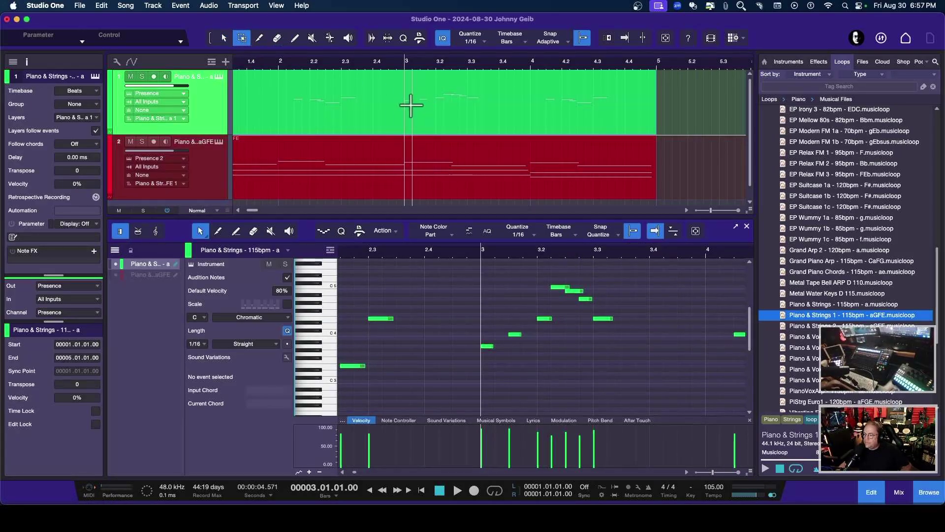
pyautogui.moveTo(406, 100); pyautogui.dragTo(480, 105)
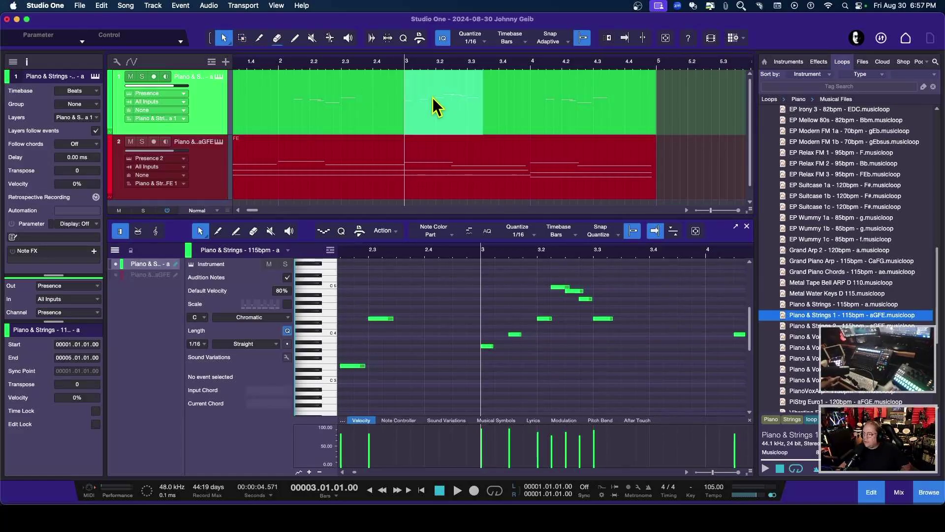
pyautogui.moveTo(434, 101); pyautogui.dragTo(562, 109)
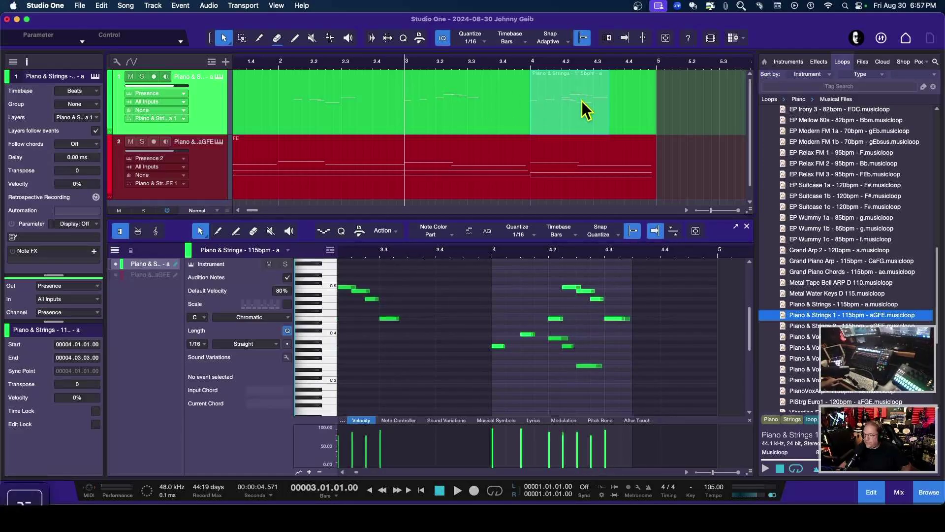
pyautogui.moveTo(578, 109); pyautogui.dragTo(443, 151)
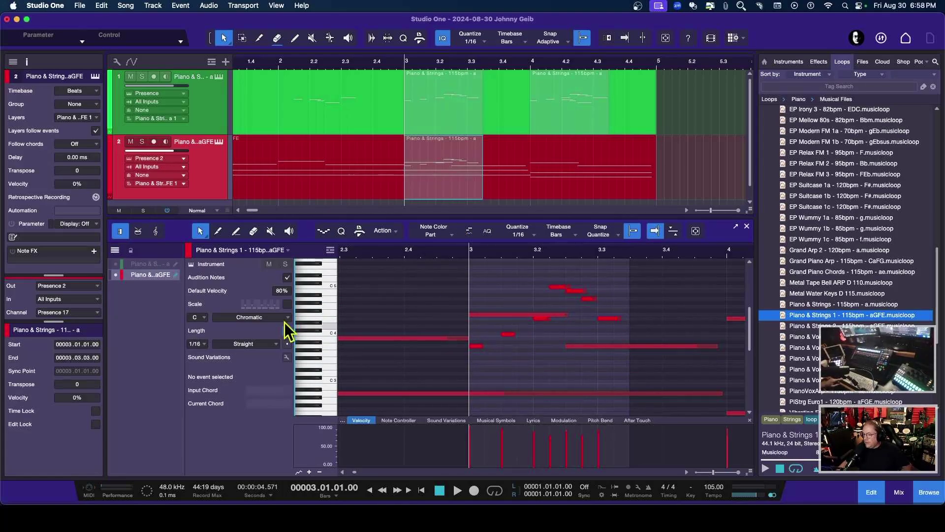
pyautogui.click(115, 264)
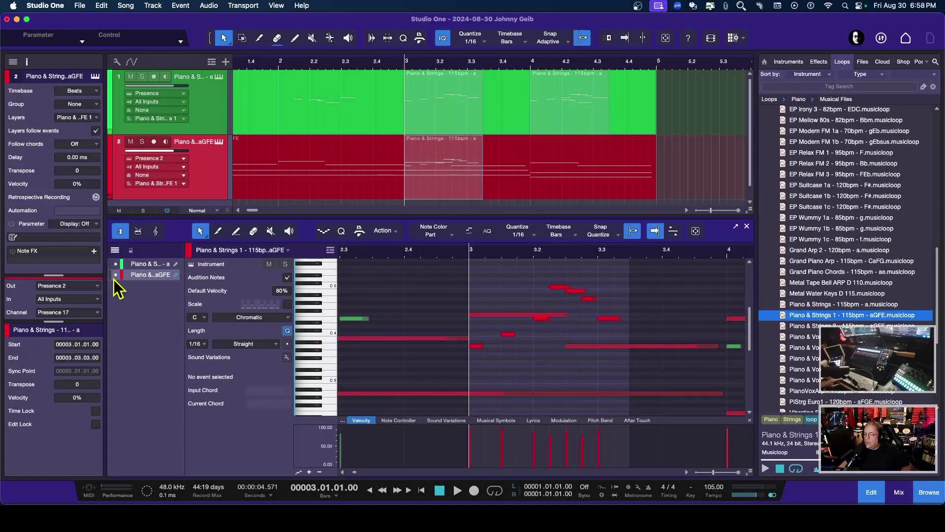
pyautogui.click(216, 113)
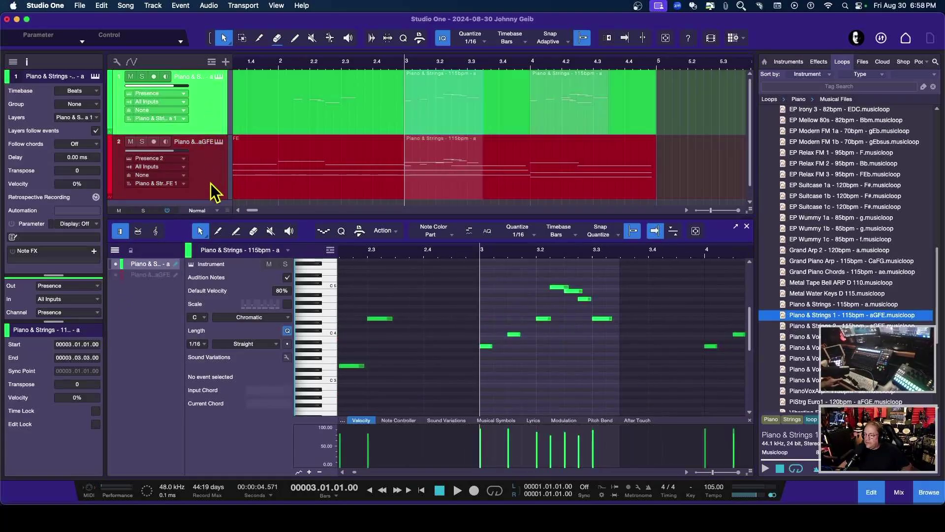
pyautogui.click(212, 190)
pyautogui.click(220, 114)
pyautogui.click(216, 170)
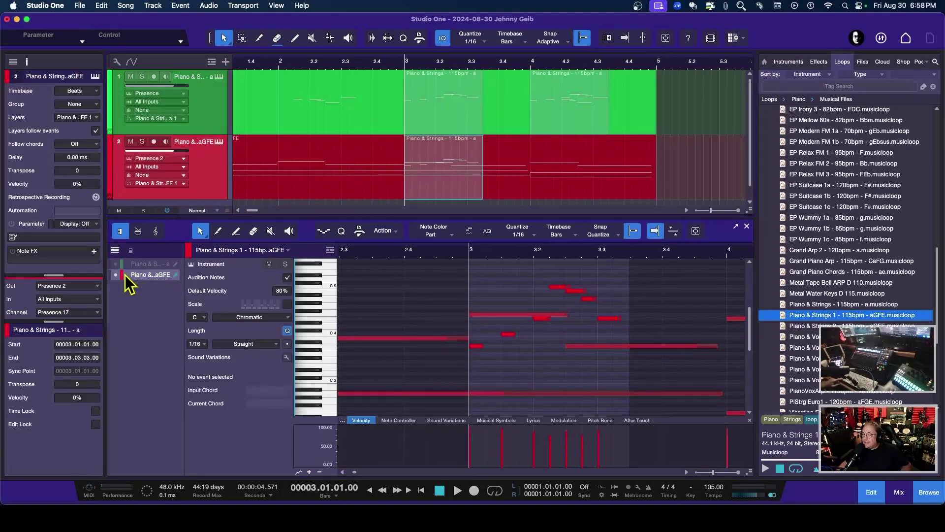
pyautogui.click(207, 117)
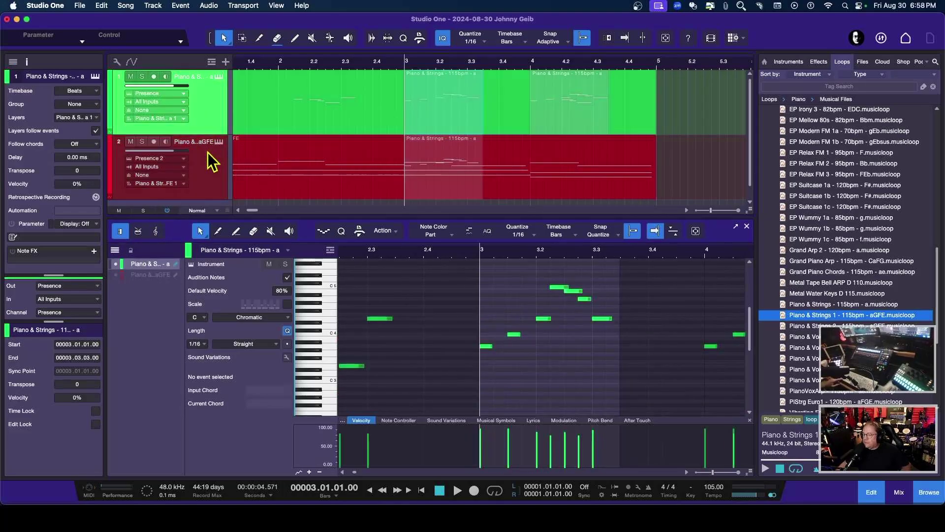
pyautogui.click(210, 155)
pyautogui.click(214, 120)
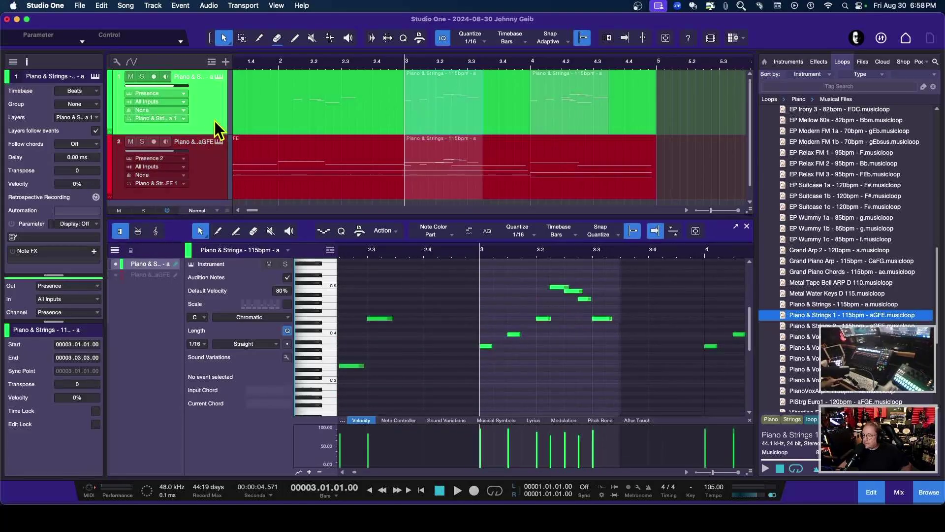
pyautogui.click(115, 275)
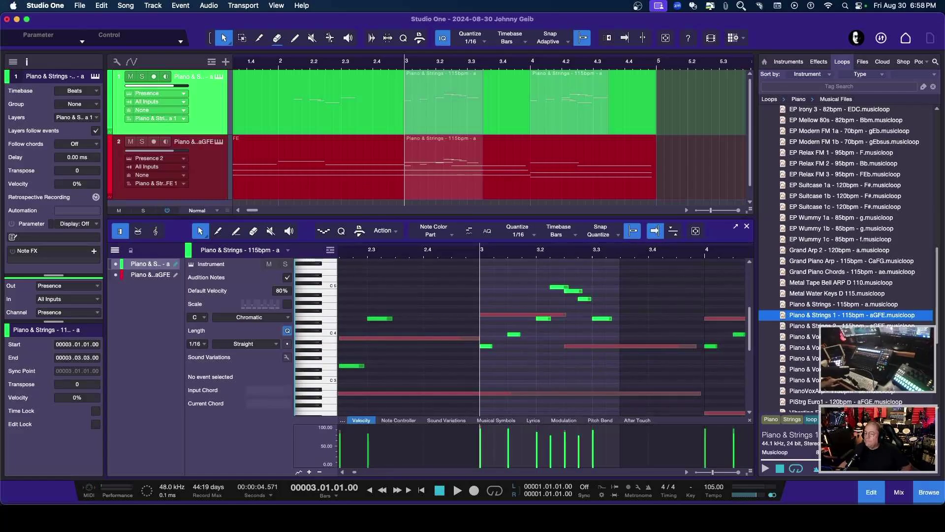
pyautogui.click(116, 274)
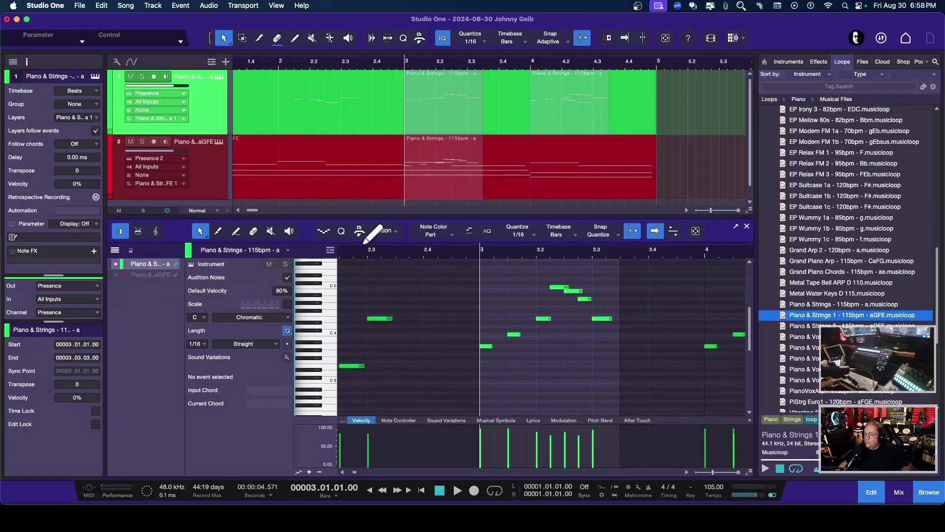
pyautogui.click(453, 237)
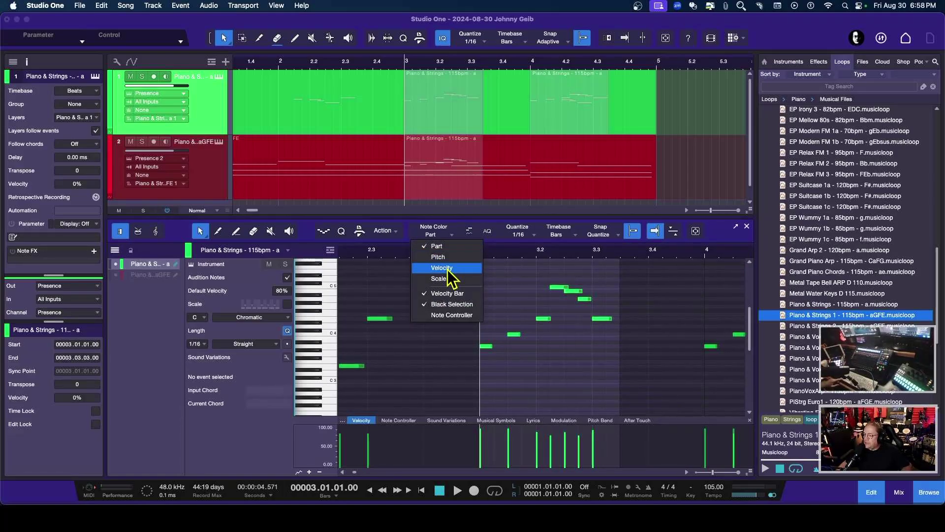
pyautogui.click(445, 338)
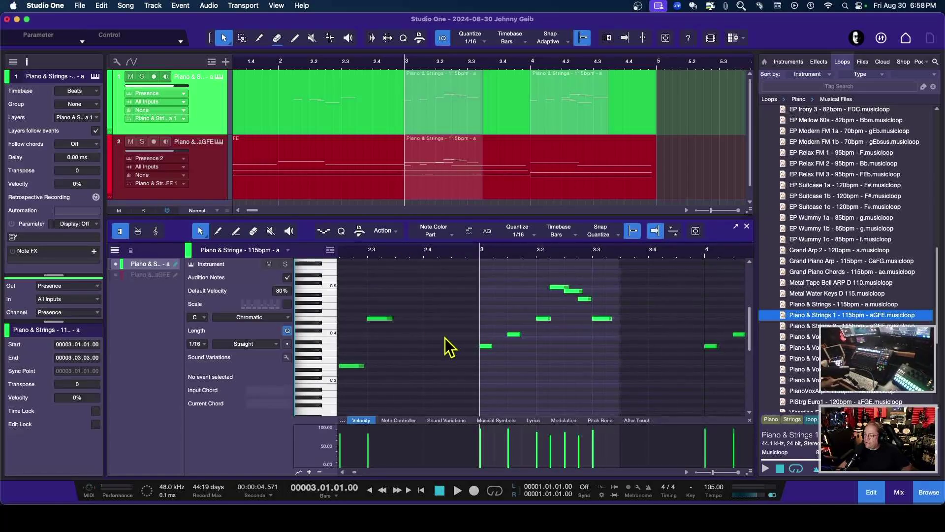
pyautogui.click(218, 120)
pyautogui.click(223, 150)
pyautogui.click(220, 124)
pyautogui.click(221, 148)
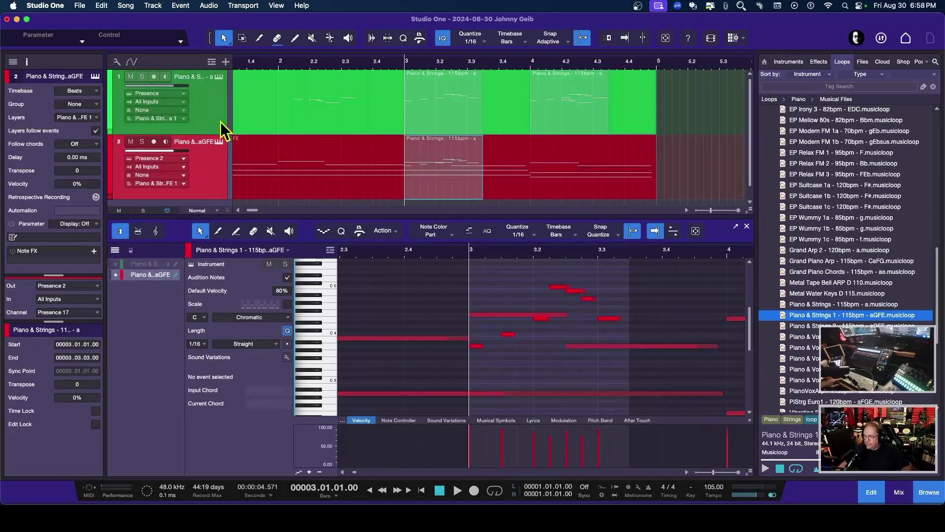
pyautogui.click(218, 129)
pyautogui.click(214, 175)
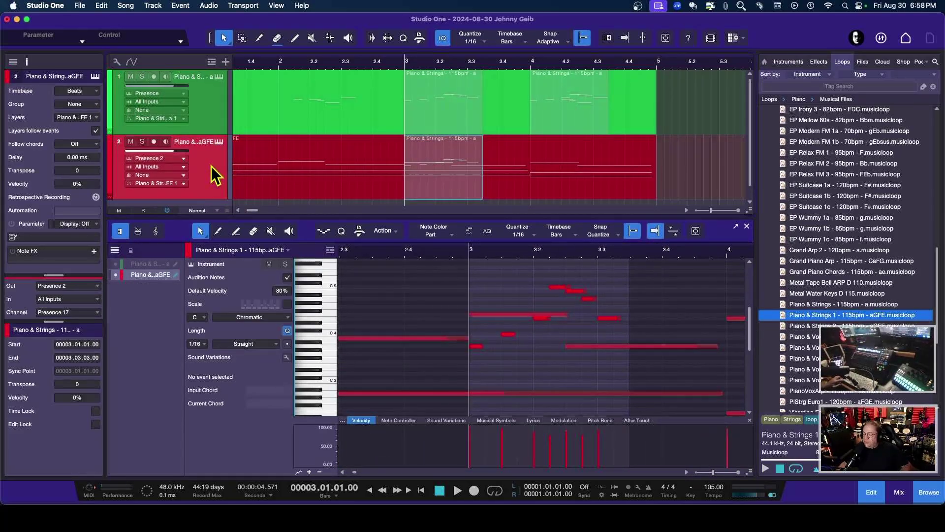
# Step: Range-select bar 3–3.2.4 on the green track, copy it onto the red track, then undo that copy
pyautogui.press('Up')
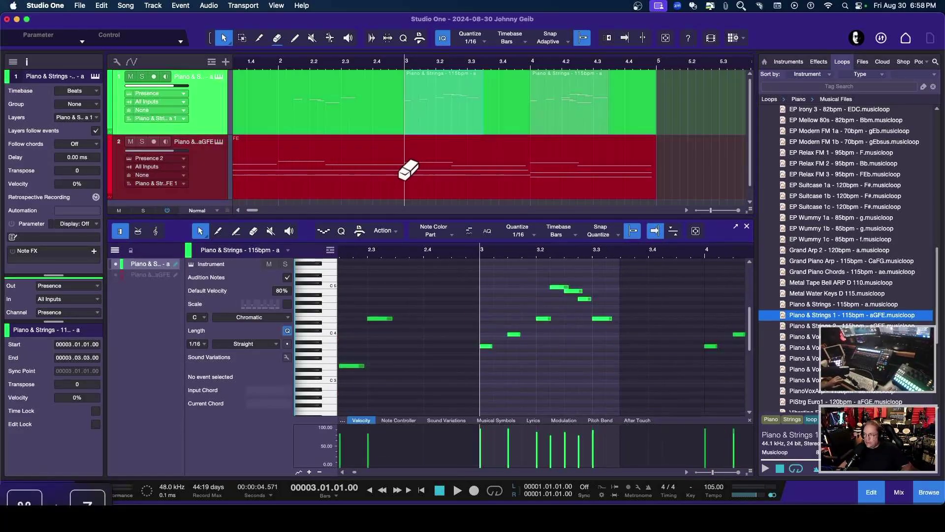
pyautogui.press('Right')
pyautogui.press('Down')
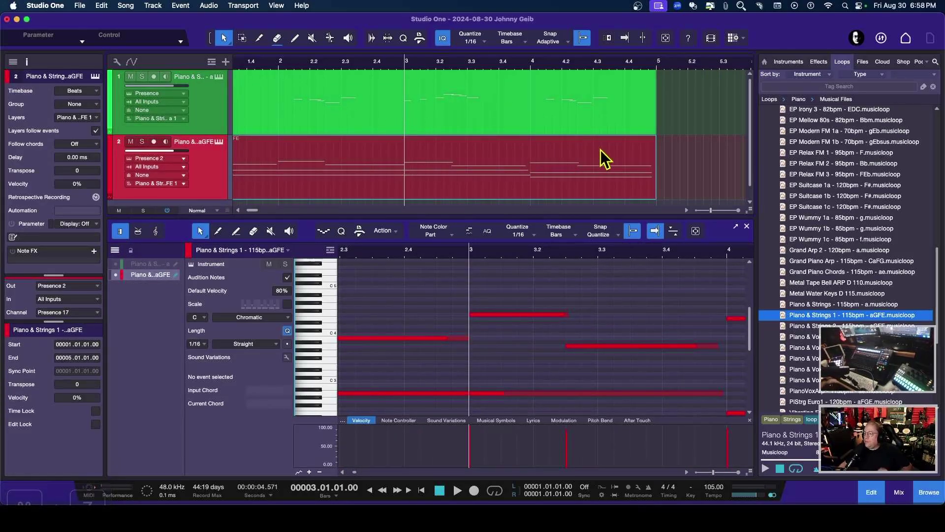
pyautogui.click(420, 100)
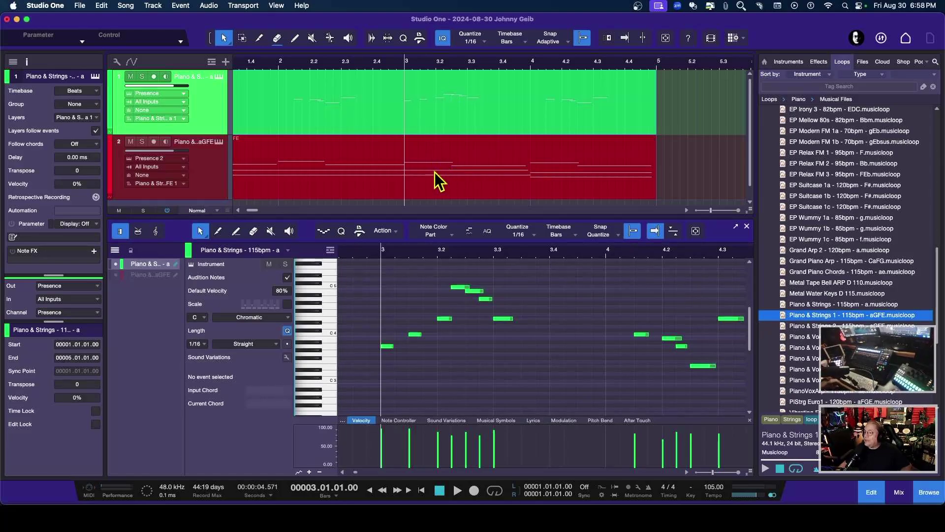
pyautogui.click(241, 38)
pyautogui.moveTo(407, 94); pyautogui.dragTo(483, 94)
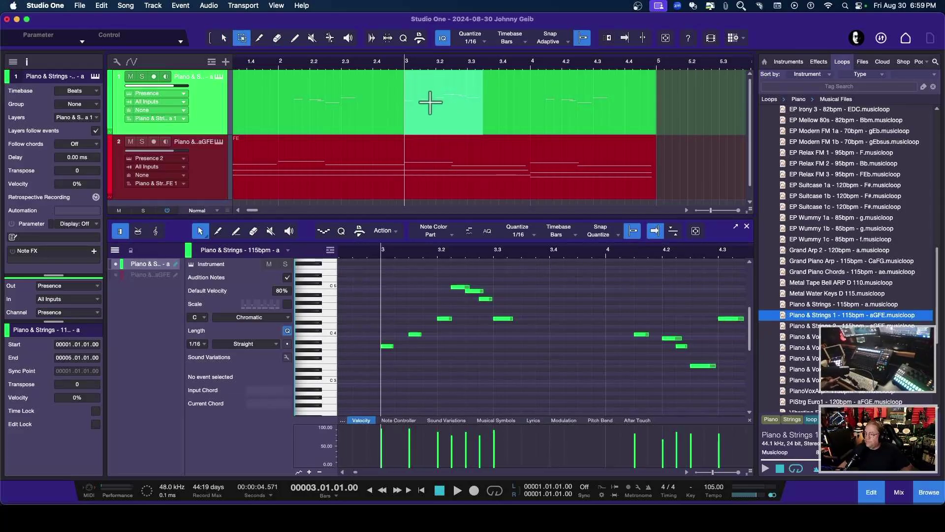
pyautogui.click(228, 39)
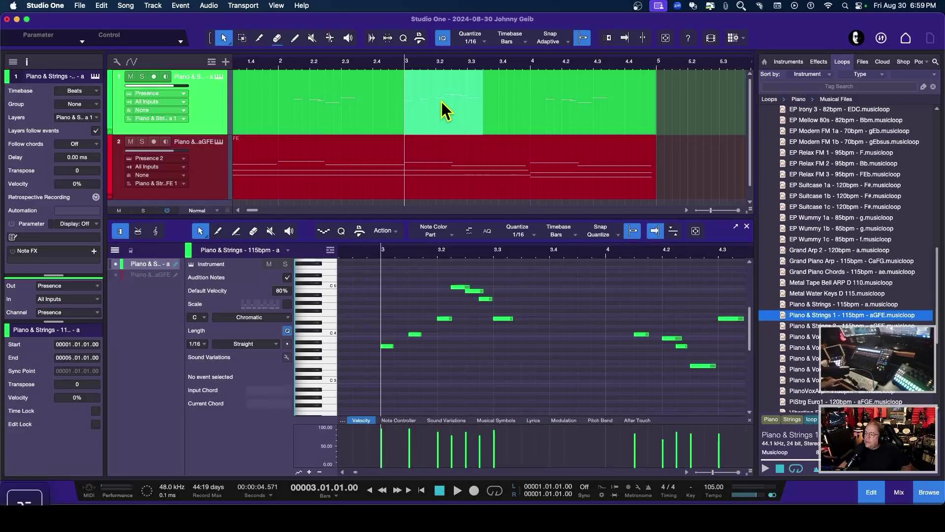
pyautogui.moveTo(441, 102); pyautogui.dragTo(453, 170)
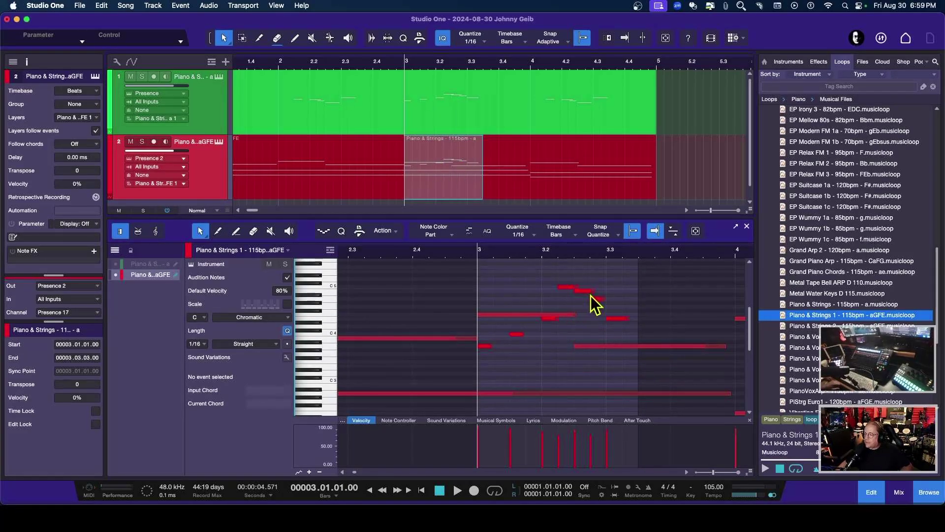
pyautogui.press('BackSpace')
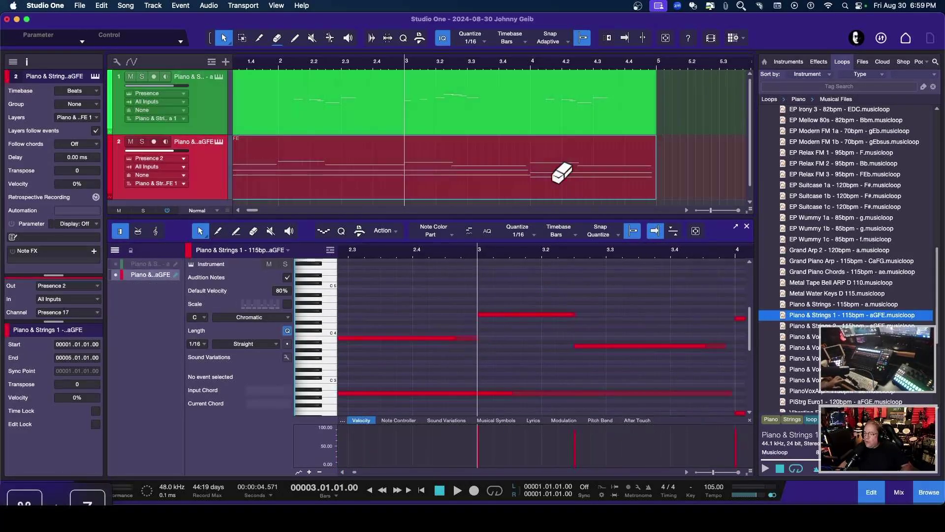
# Step: Range-select bar 3–3.2.3 on the green track and Alt-drag a copy to bar 4.1.3
pyautogui.click(242, 39)
pyautogui.click(406, 102)
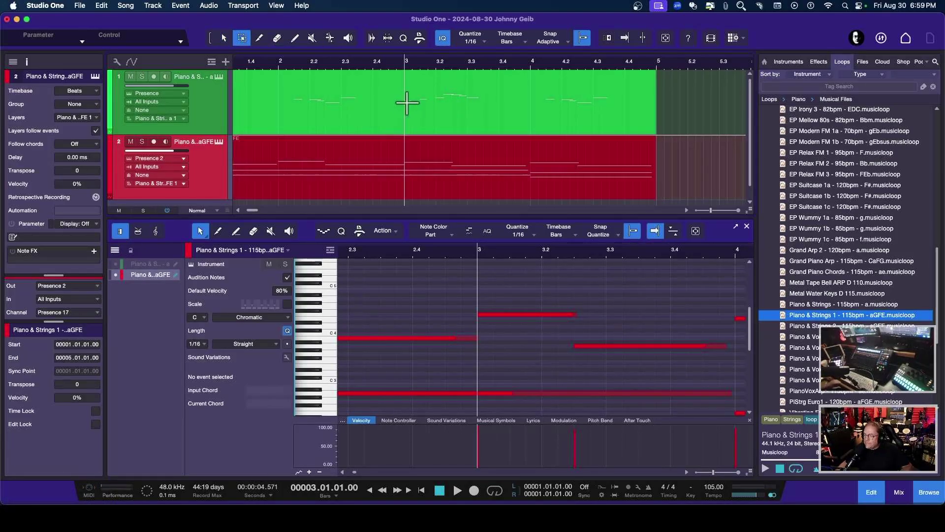
pyautogui.moveTo(407, 102); pyautogui.dragTo(484, 100)
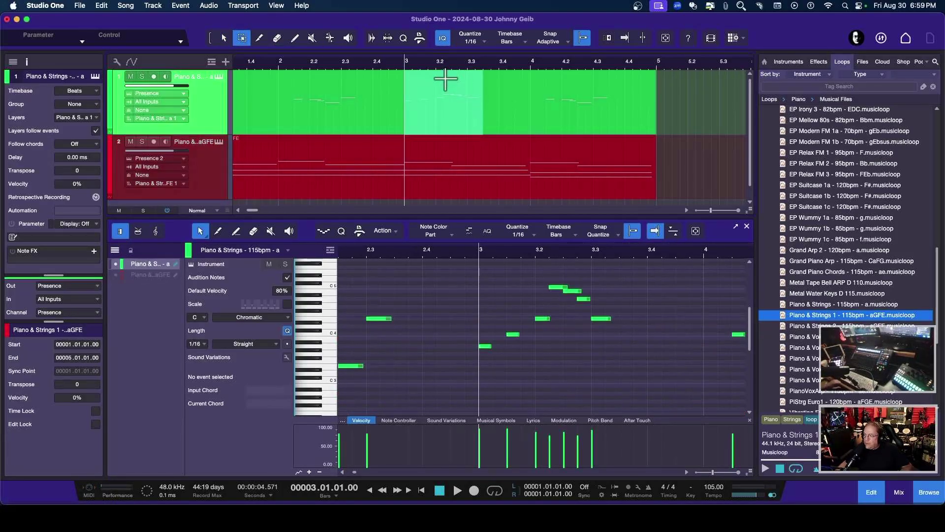
pyautogui.click(224, 39)
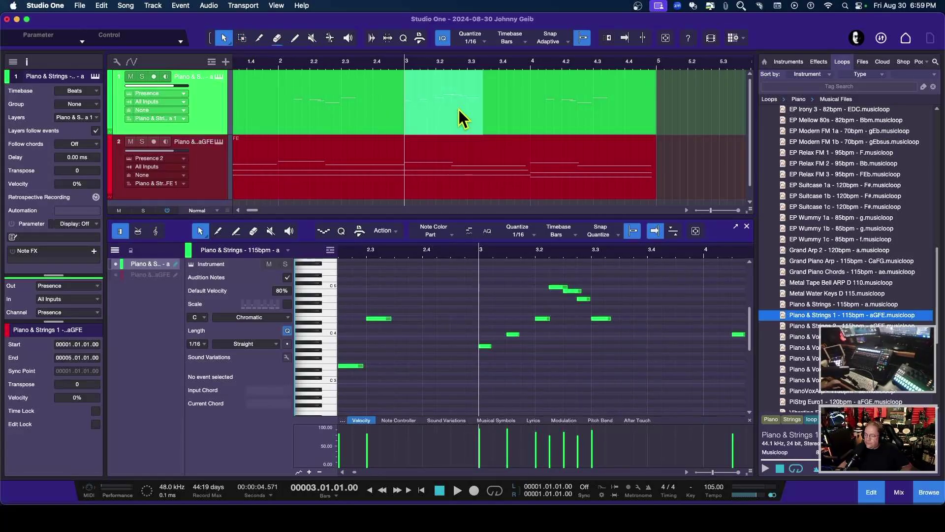
pyautogui.moveTo(449, 99); pyautogui.dragTo(582, 107)
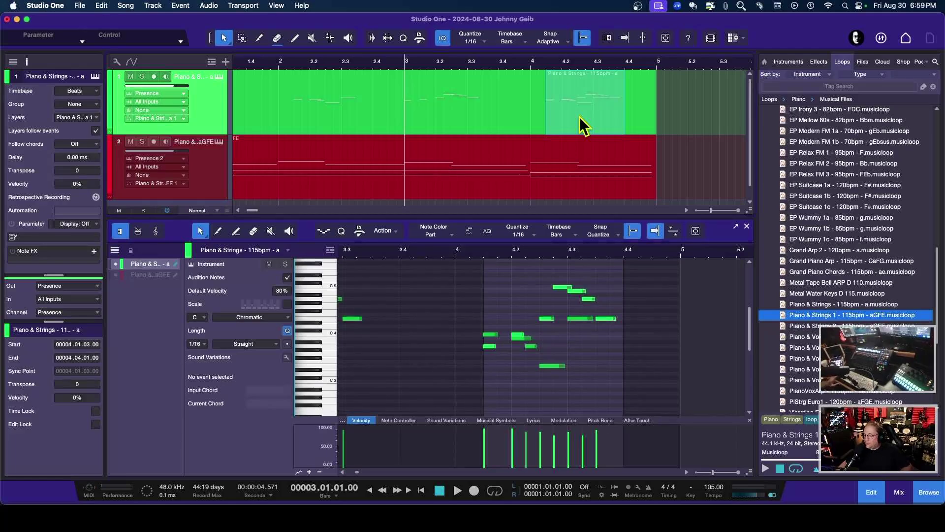
# Step: Briefly overlay the red notes on the green ones, check Note Color, then hide red again
pyautogui.hscroll(-1, 583, 113)
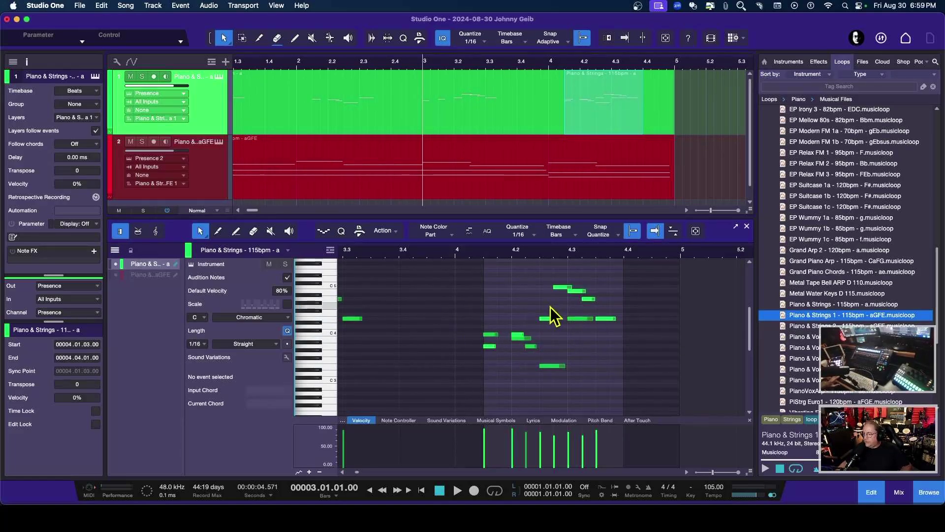
pyautogui.click(116, 275)
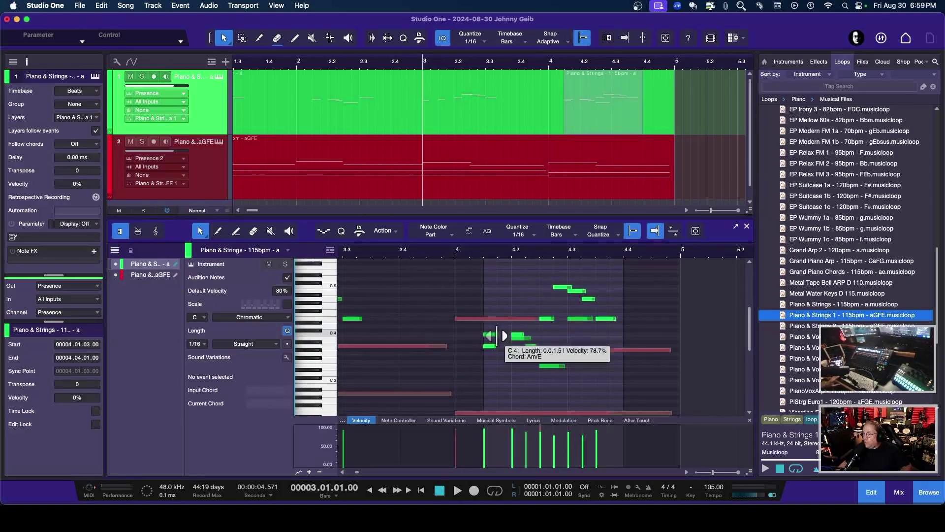
pyautogui.click(453, 236)
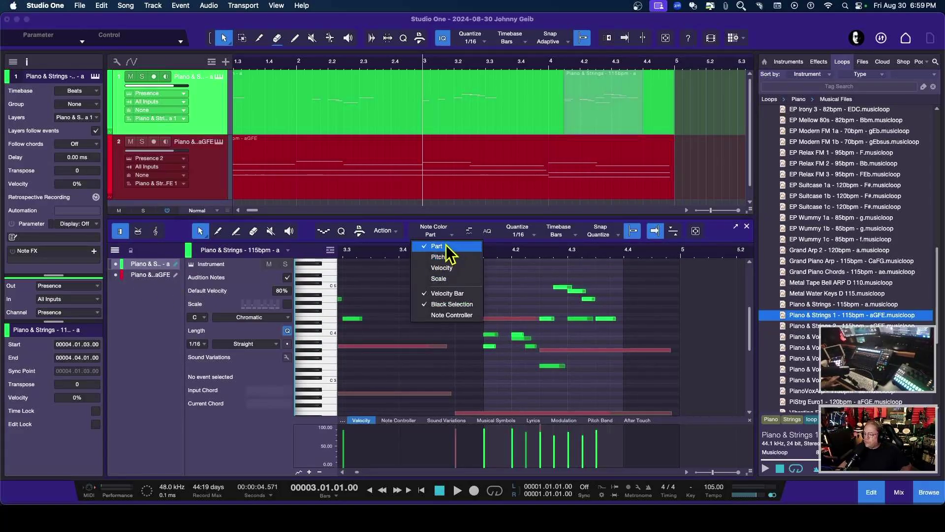
pyautogui.click(509, 268)
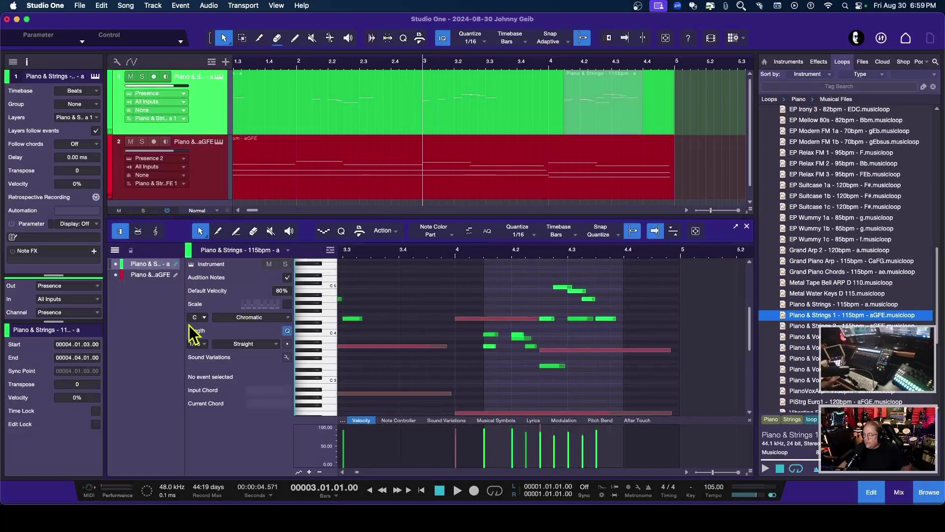
pyautogui.click(115, 274)
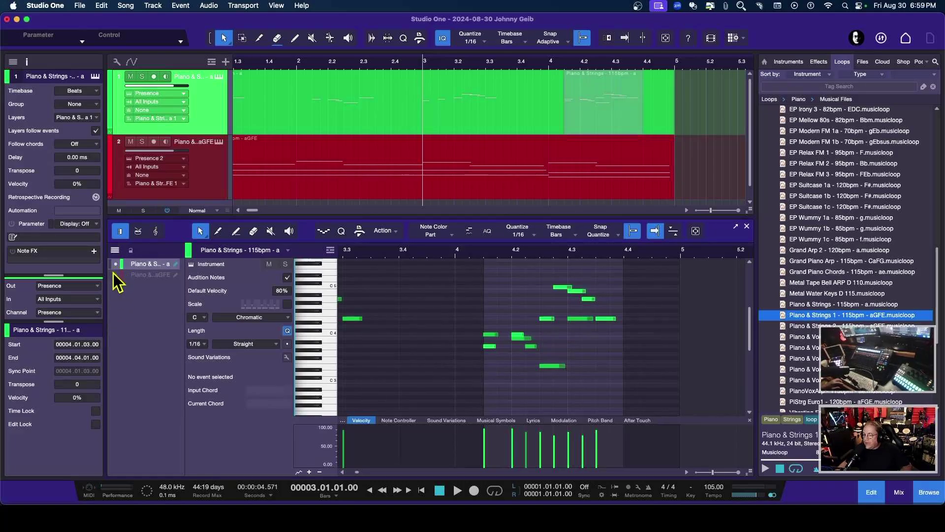
pyautogui.click(200, 185)
pyautogui.click(205, 123)
# Step: Zoom the editor to bars 1–6, then Alt-drag the green 4.1.3–4.4.1 notes down onto the red track
pyautogui.click(218, 176)
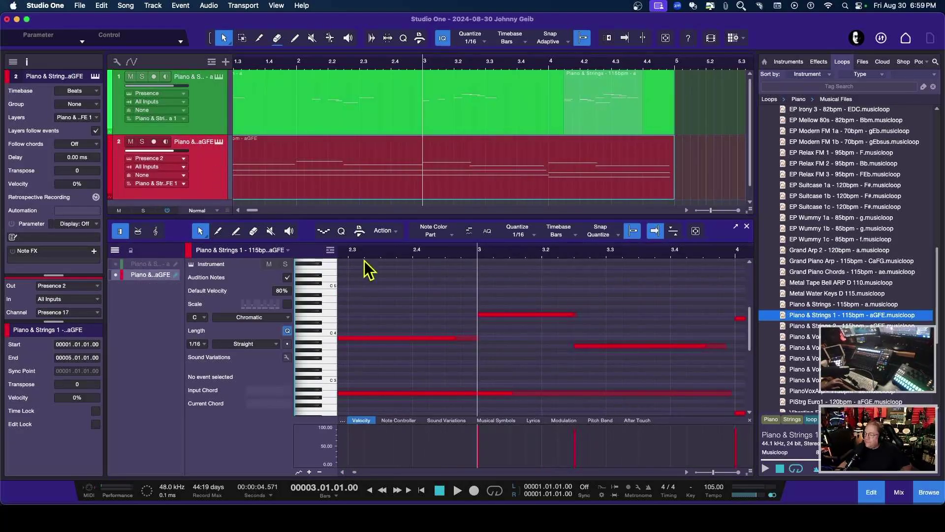
pyautogui.moveTo(510, 255); pyautogui.dragTo(527, 363)
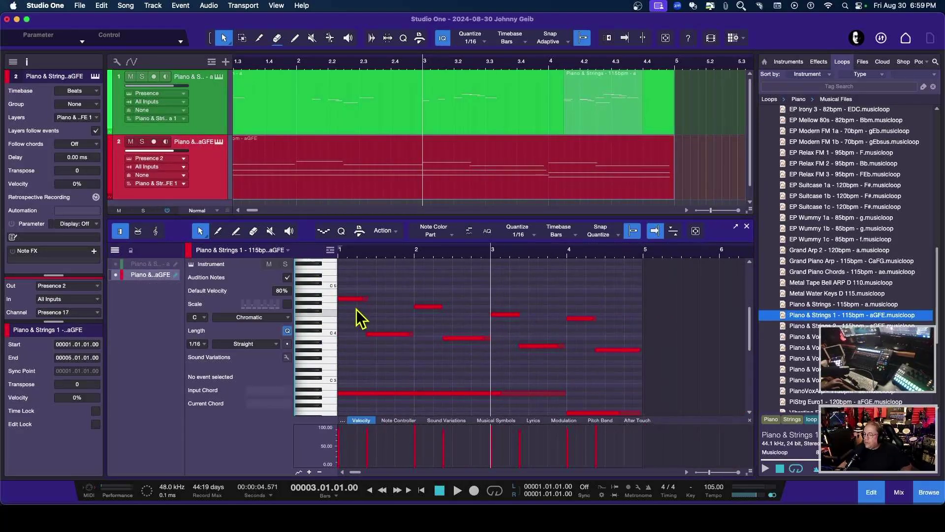
pyautogui.click(212, 123)
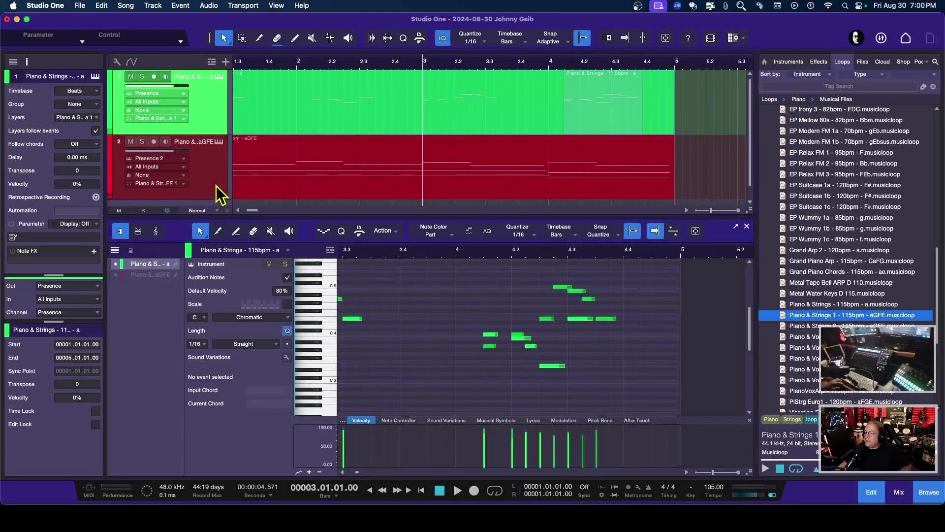
pyautogui.click(217, 185)
pyautogui.click(219, 115)
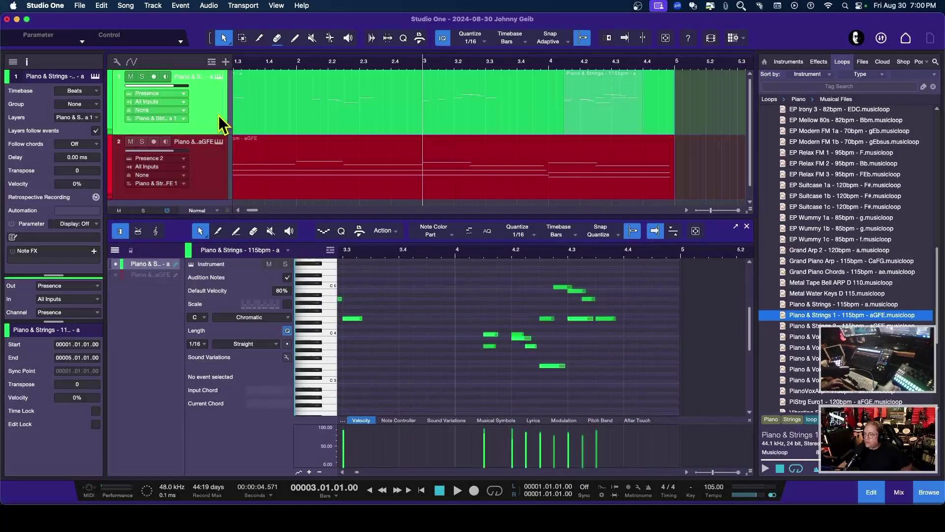
pyautogui.click(594, 108)
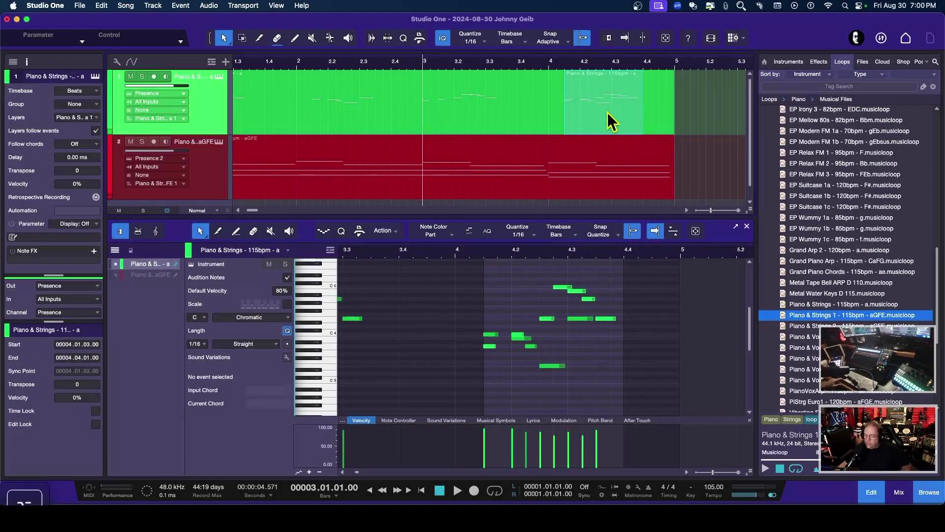
pyautogui.moveTo(604, 106); pyautogui.dragTo(606, 164)
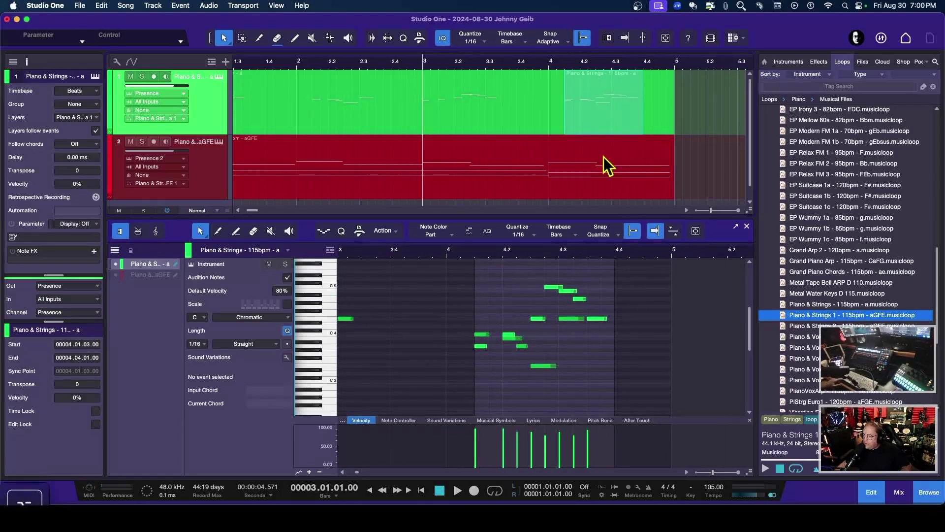